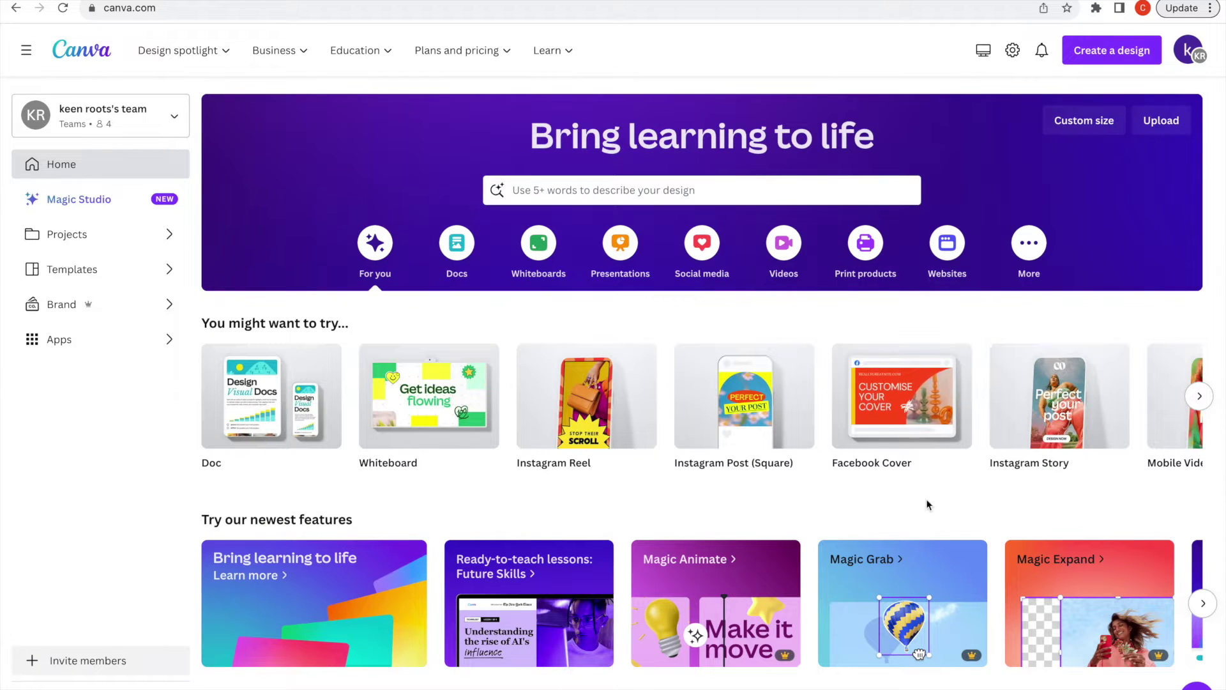
- Create a blank Instagram Post design and fill its background with a custom light pink-purple
left_click(1147, 56)
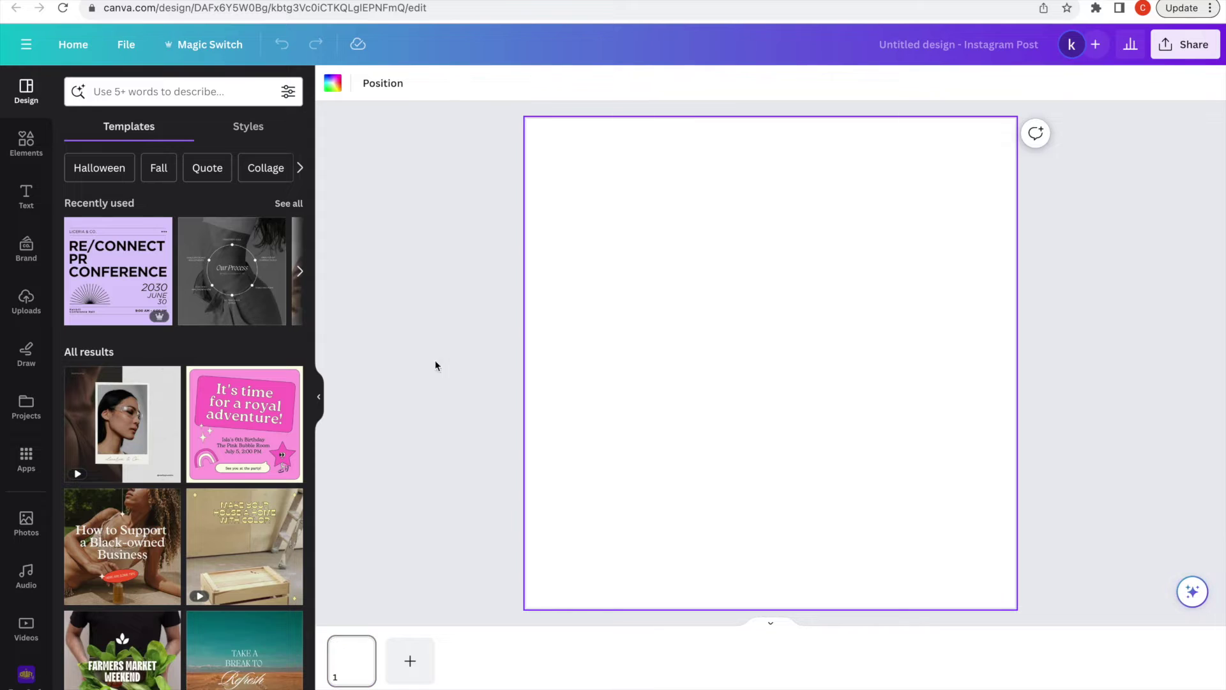
left_click(332, 83)
left_click(198, 433)
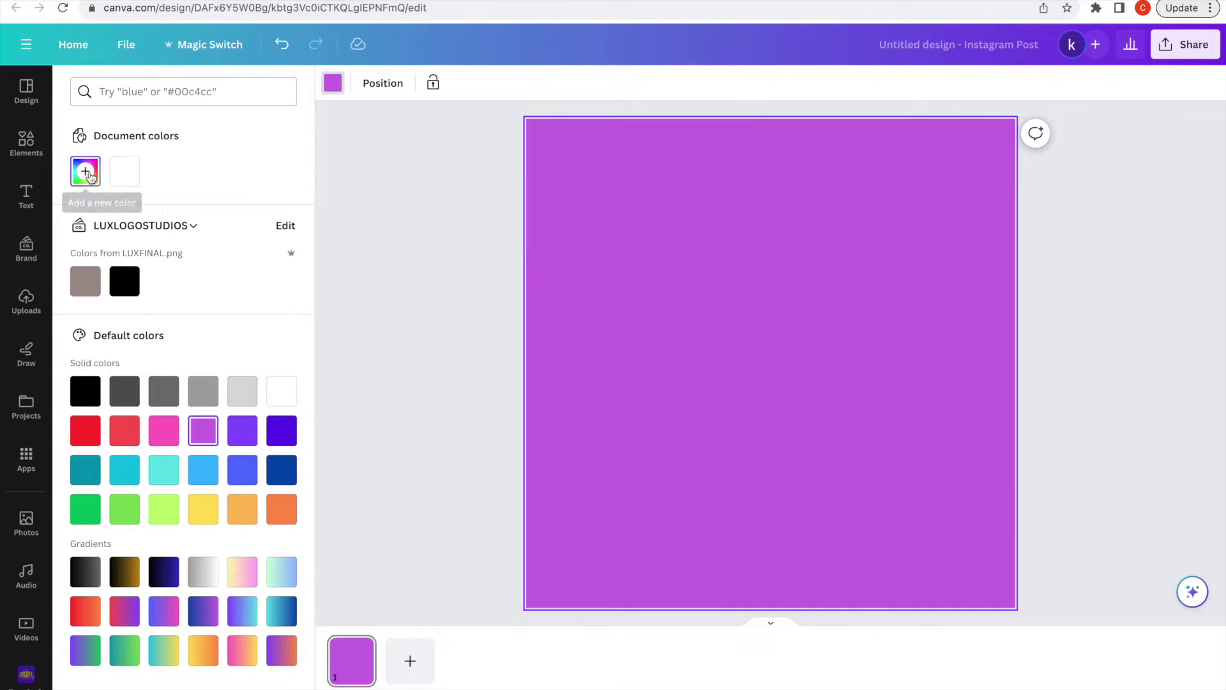
left_click(85, 171)
left_click_drag(190, 247, 119, 236)
left_click(391, 306)
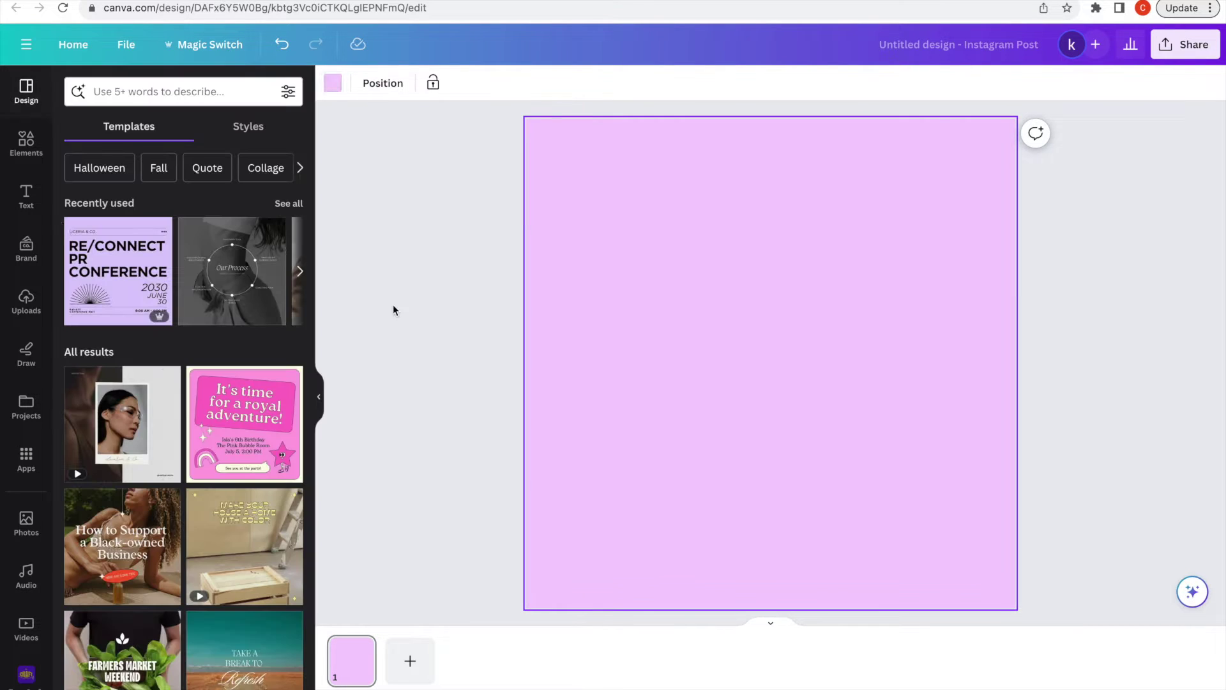
- Search the elements for "transparent gradient" and limit the results to graphics
left_click(26, 152)
left_click(241, 92)
type("tra")
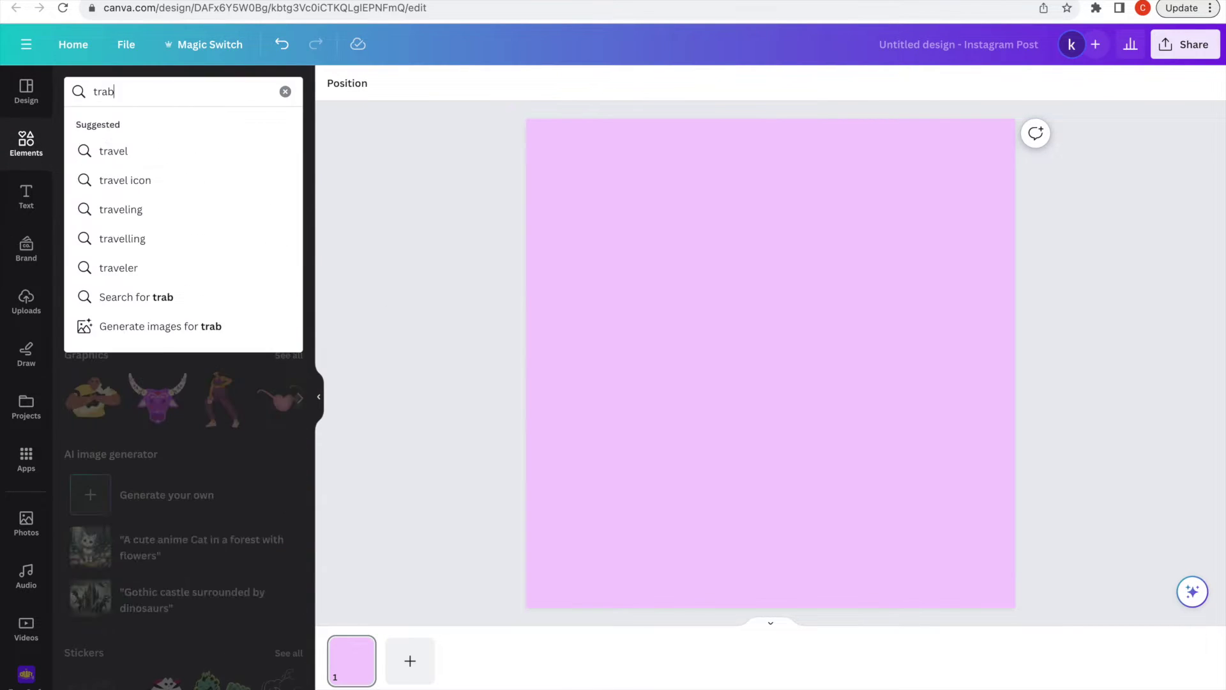
type("ns")
left_click(150, 157)
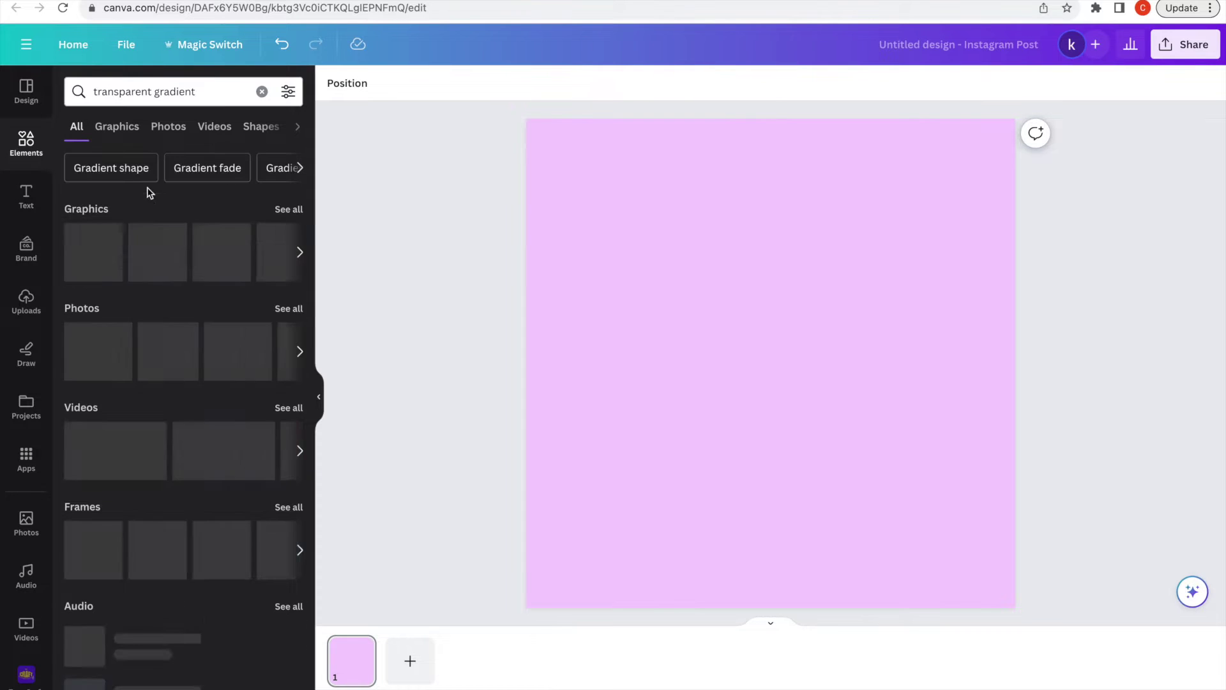
left_click(117, 126)
- Add the purple gradient graphic, rotate it to fade downward, and recolour both of its colours light green
left_click(235, 301)
left_click_drag(770, 490, 639, 363)
left_click(503, 83)
left_click(163, 509)
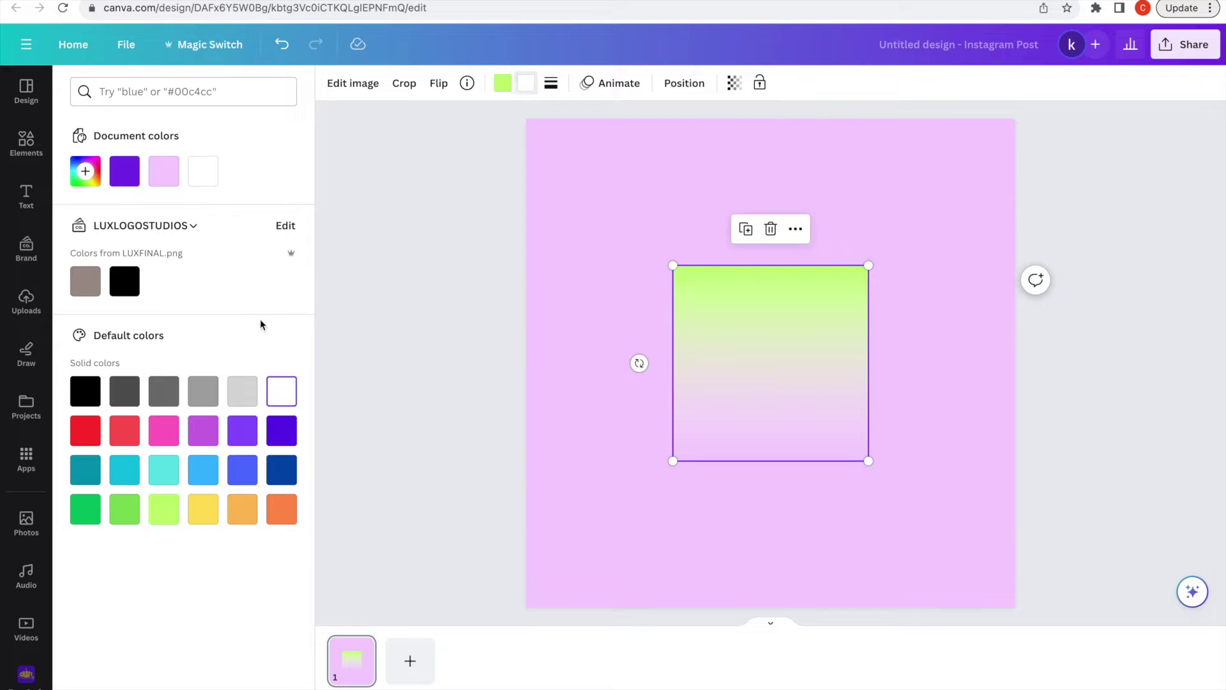
left_click(163, 510)
- Stretch the gradient across the page's full width and recolour it a brighter custom lime green
left_click_drag(802, 271, 645, 183)
left_click_drag(723, 313, 1026, 600)
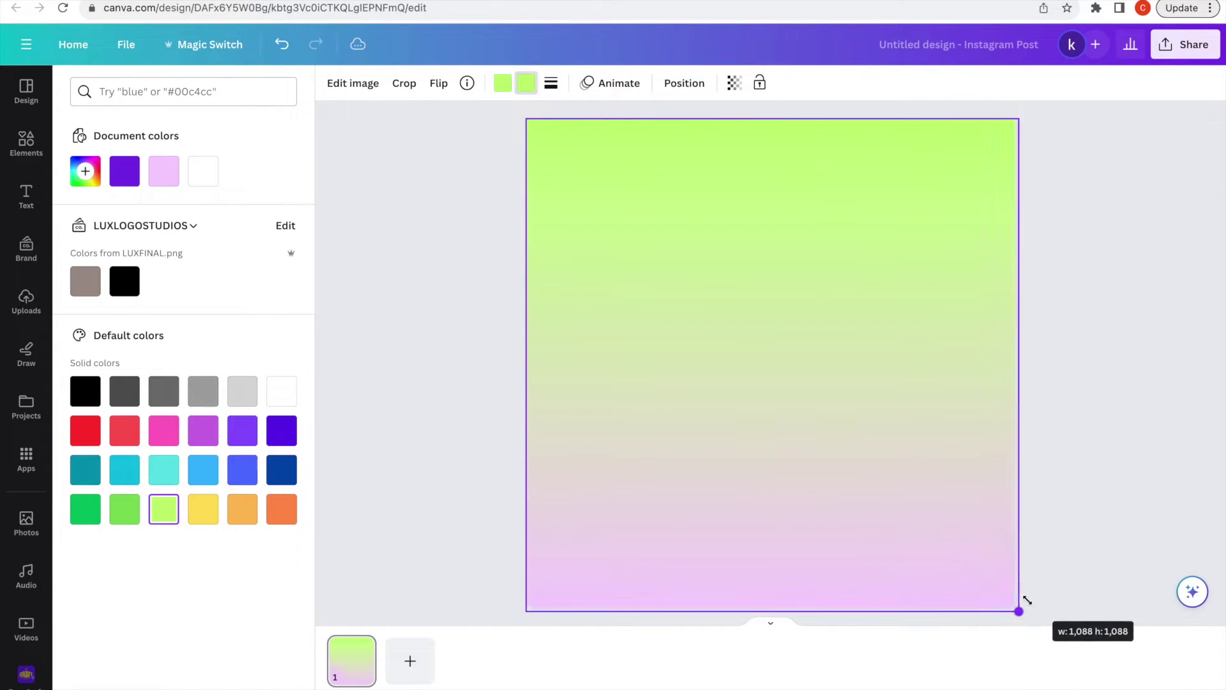
left_click_drag(830, 375, 833, 236)
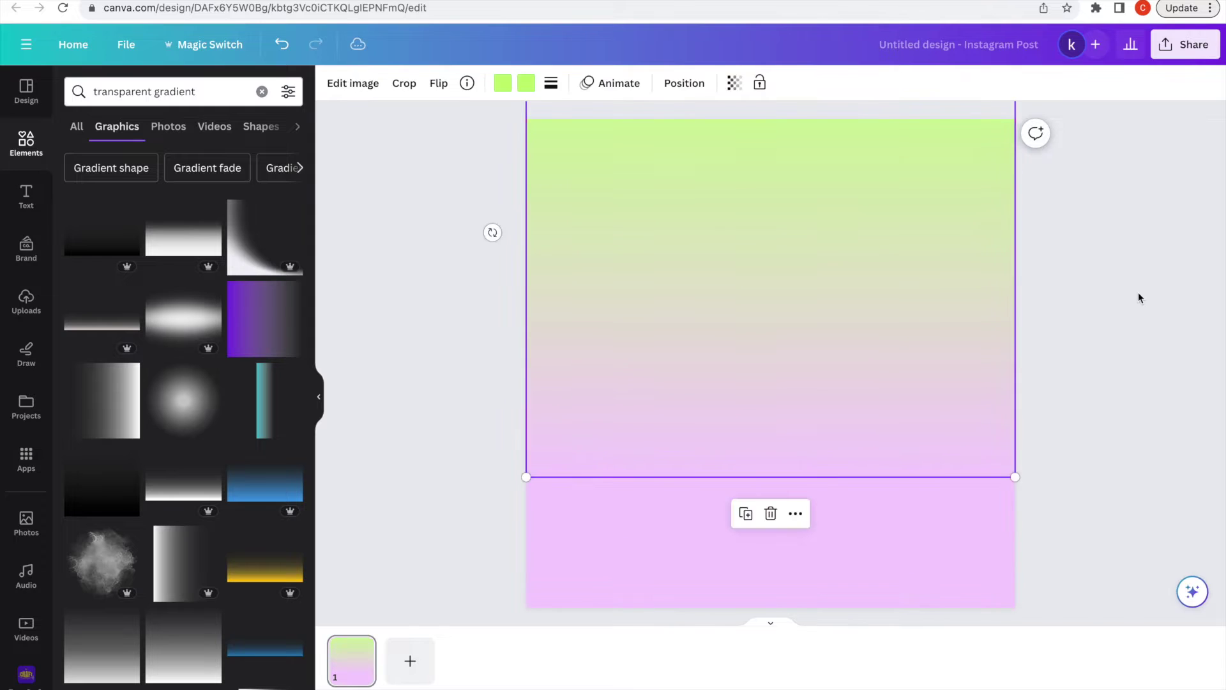
left_click(503, 84)
left_click(85, 171)
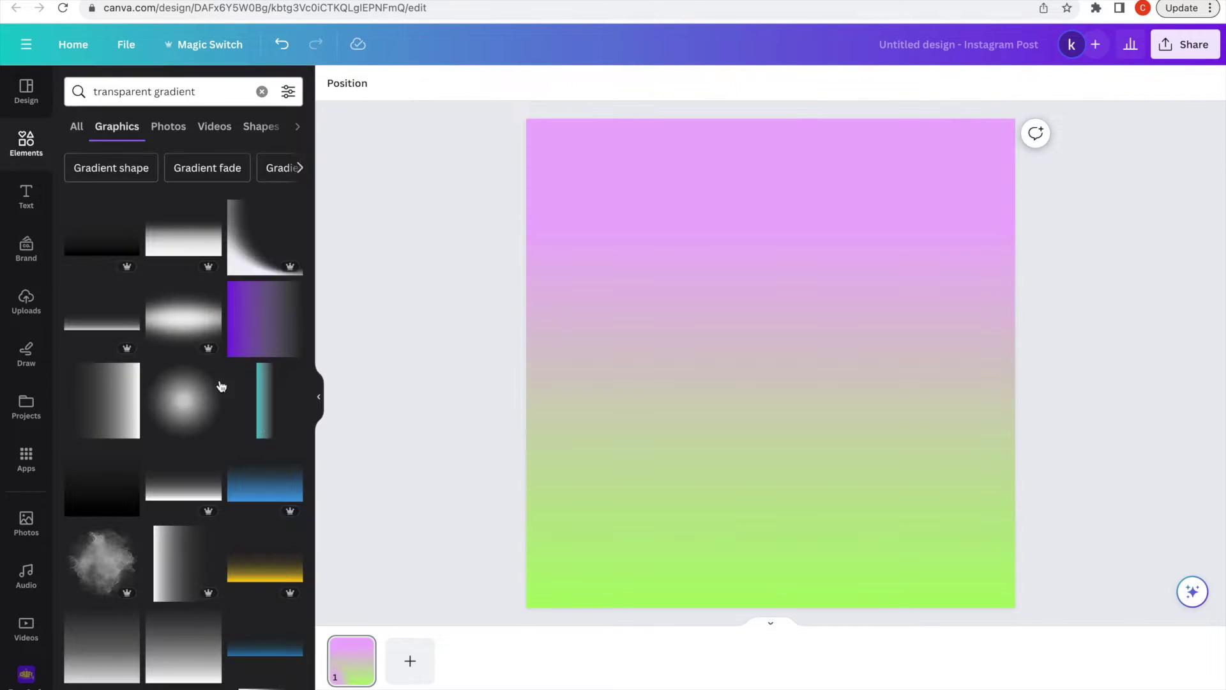
- Add the narrow teal gradient graphic, rotate it to fade downward, and set both its colours to the document's bright lime green
left_click(259, 397)
left_click_drag(756, 494, 556, 370)
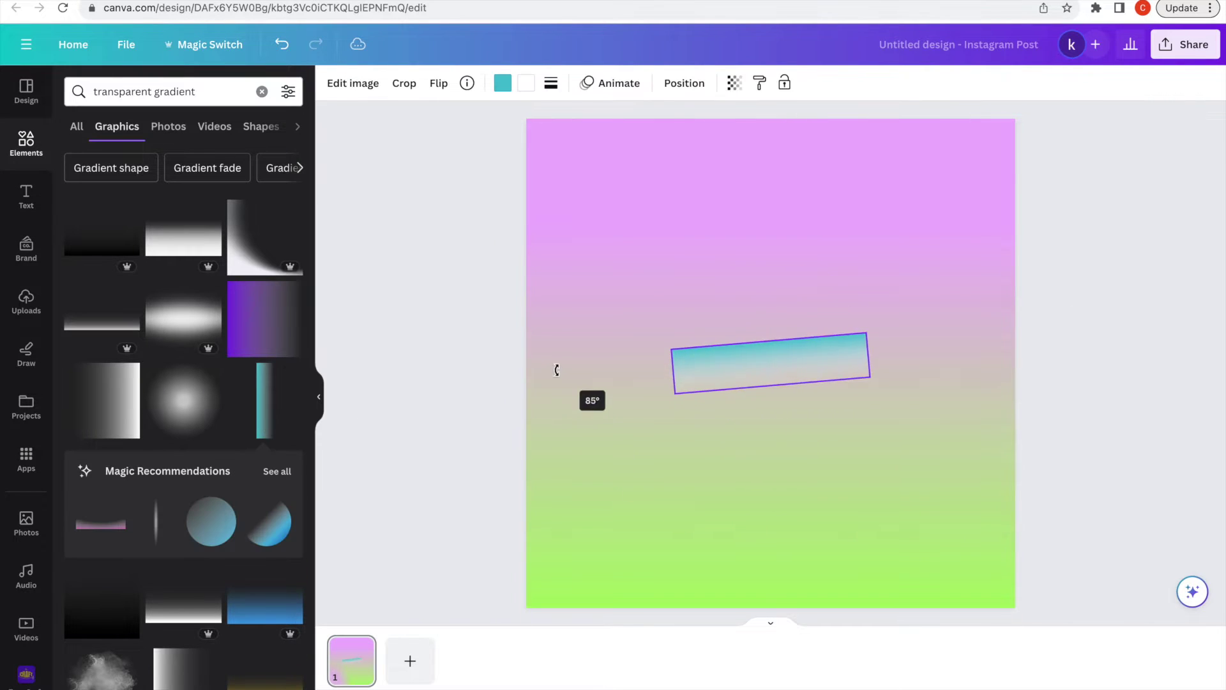
left_click(502, 83)
left_click(164, 171)
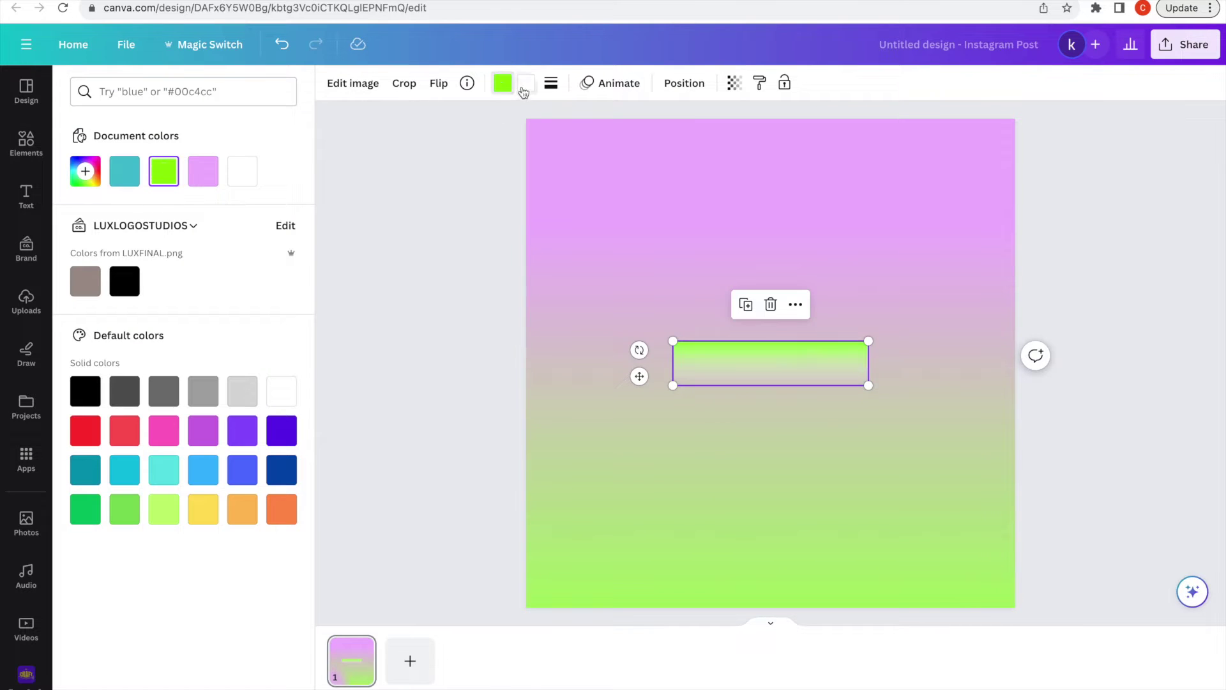
left_click(171, 183)
- Fit the new gradient across the page's upper edge and delete the older full-page gradient
left_click_drag(805, 361, 652, 137)
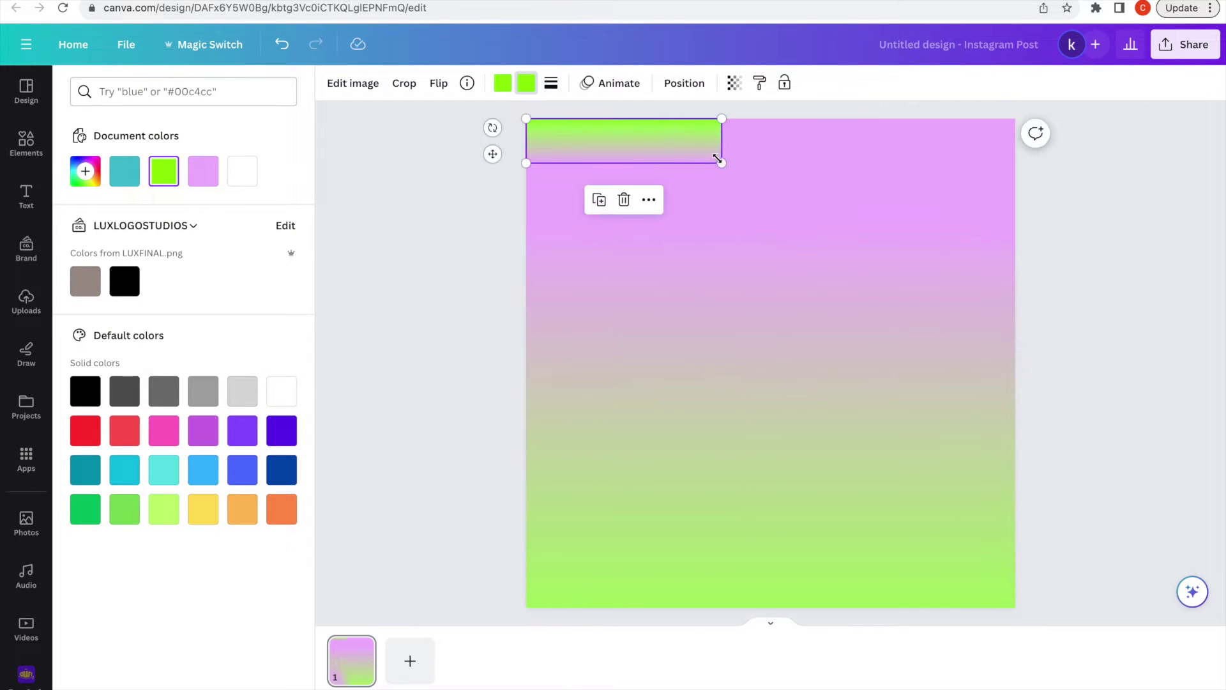
left_click_drag(719, 159, 1005, 275)
left_click(884, 439)
left_click(771, 190)
- Enlarge the lime gradient past the page's sides so it covers about the upper half of the page
left_click(856, 156)
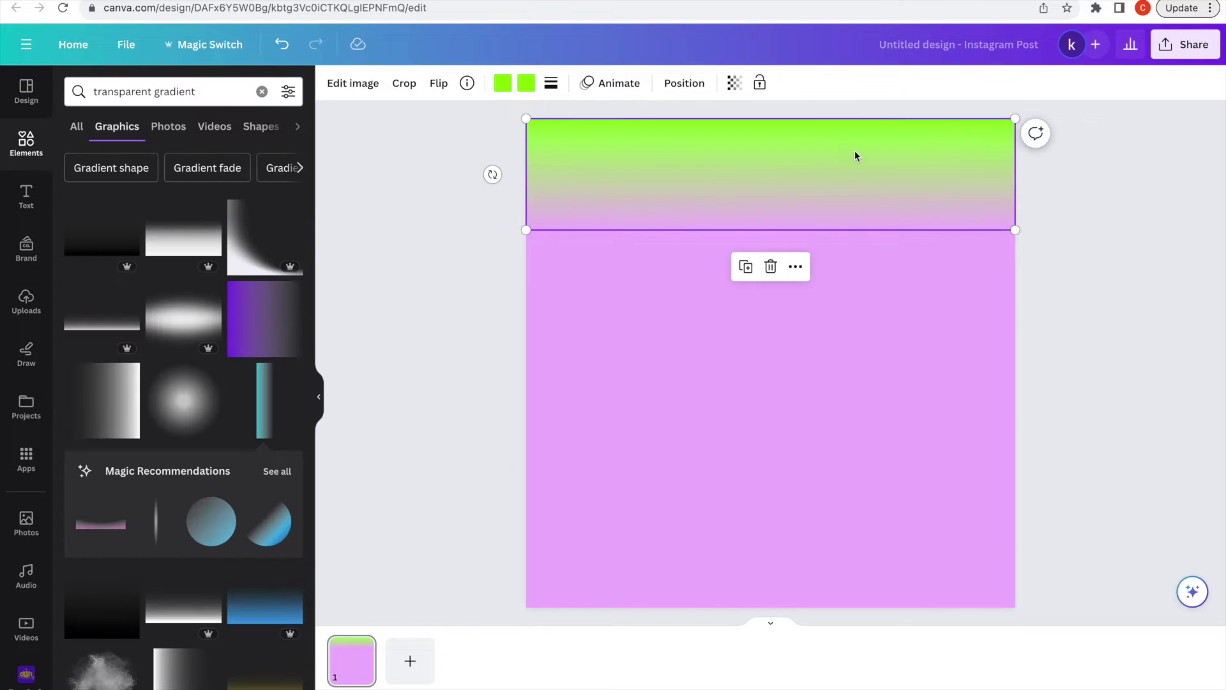
left_click_drag(1013, 229, 634, 406)
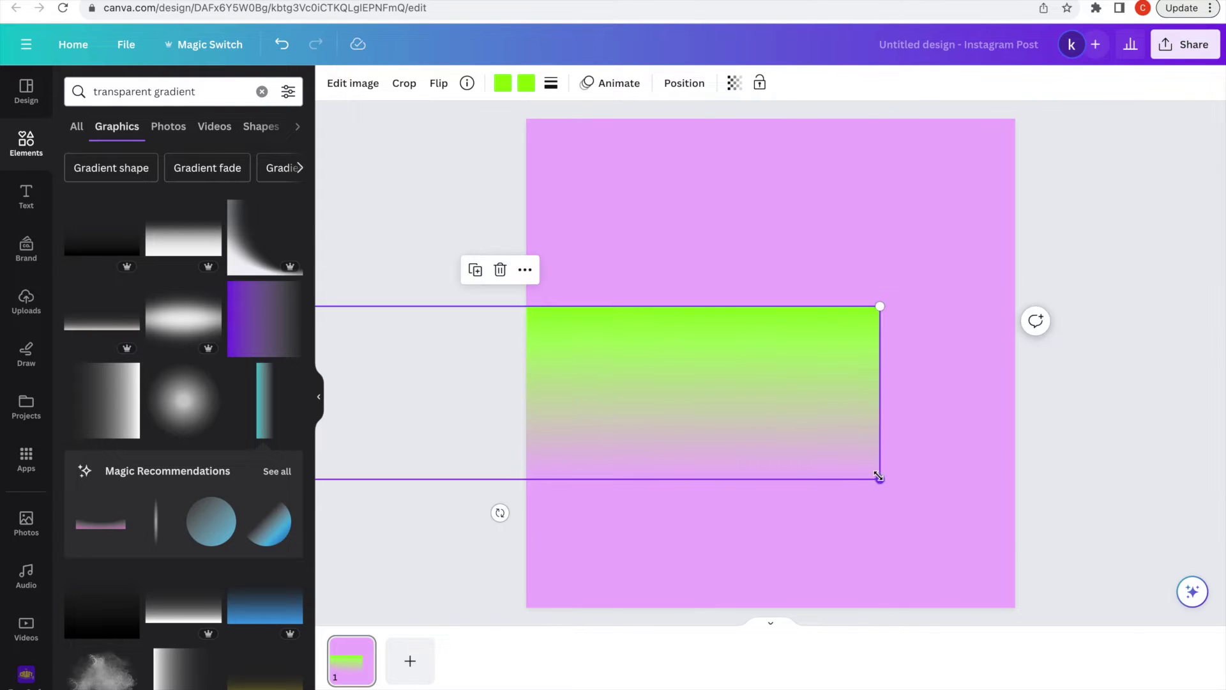
left_click_drag(879, 476, 968, 335)
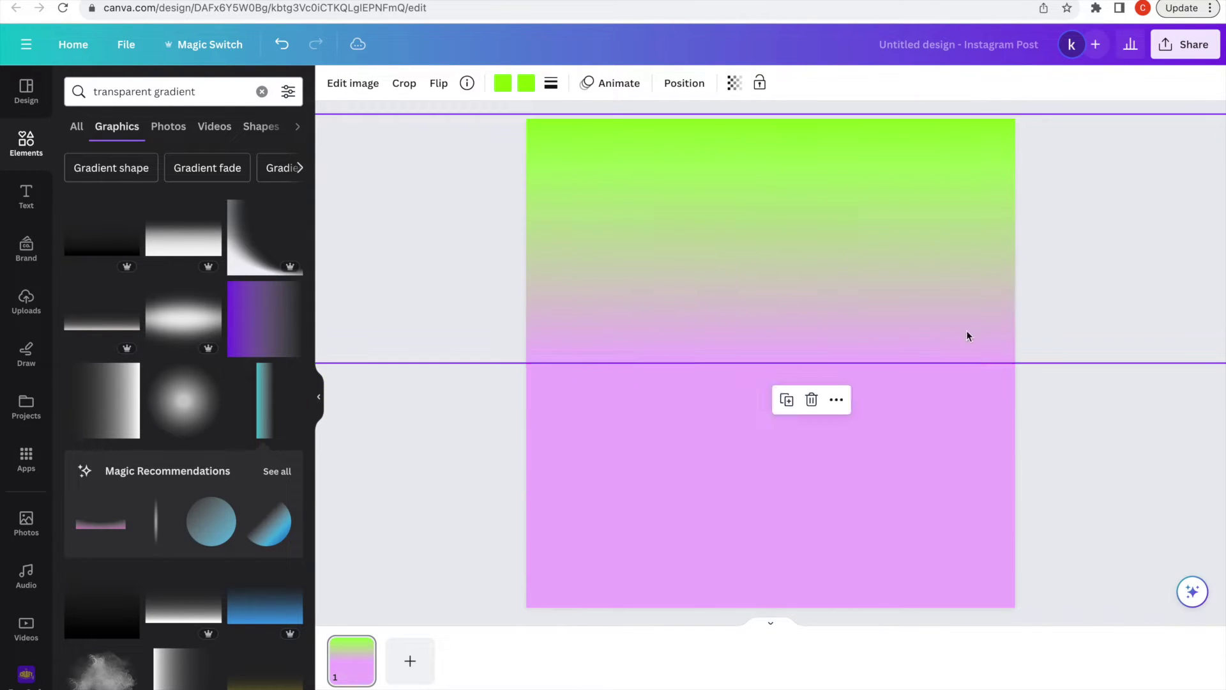
- Change the page background to a custom lavender and align the lime gradient with the page's upper edge
left_click(881, 434)
left_click(333, 83)
left_click(85, 171)
right_click(178, 352)
left_click(249, 469)
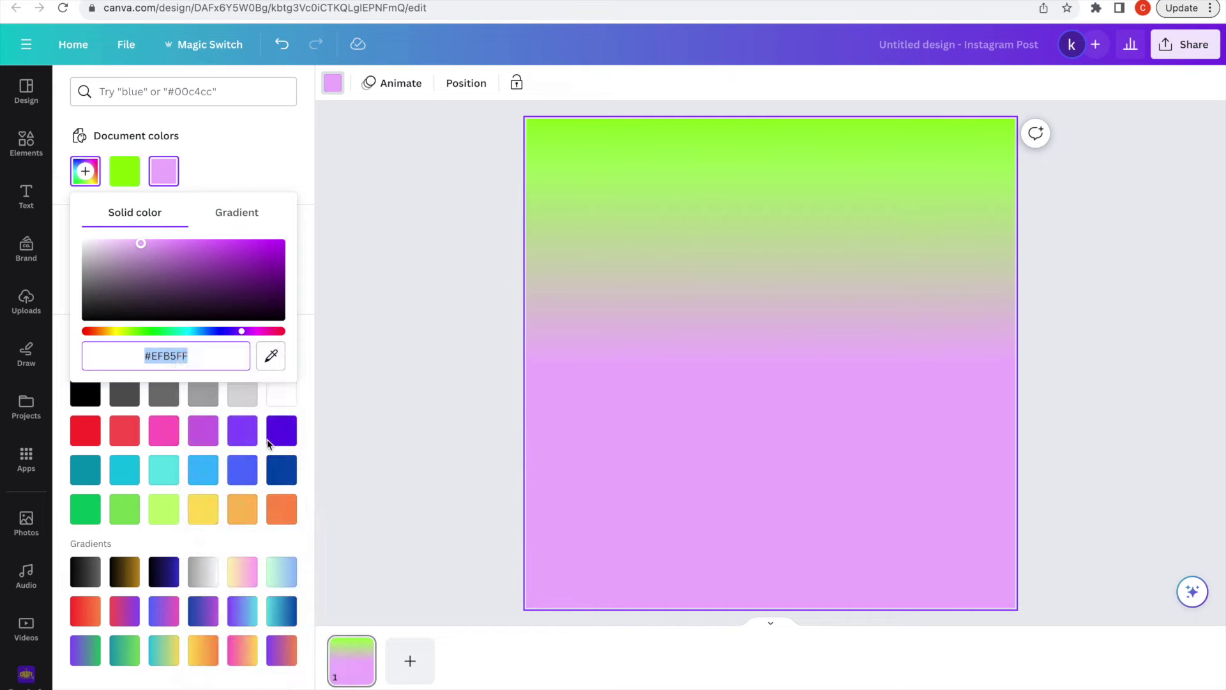
left_click(1184, 444)
left_click_drag(868, 271, 867, 277)
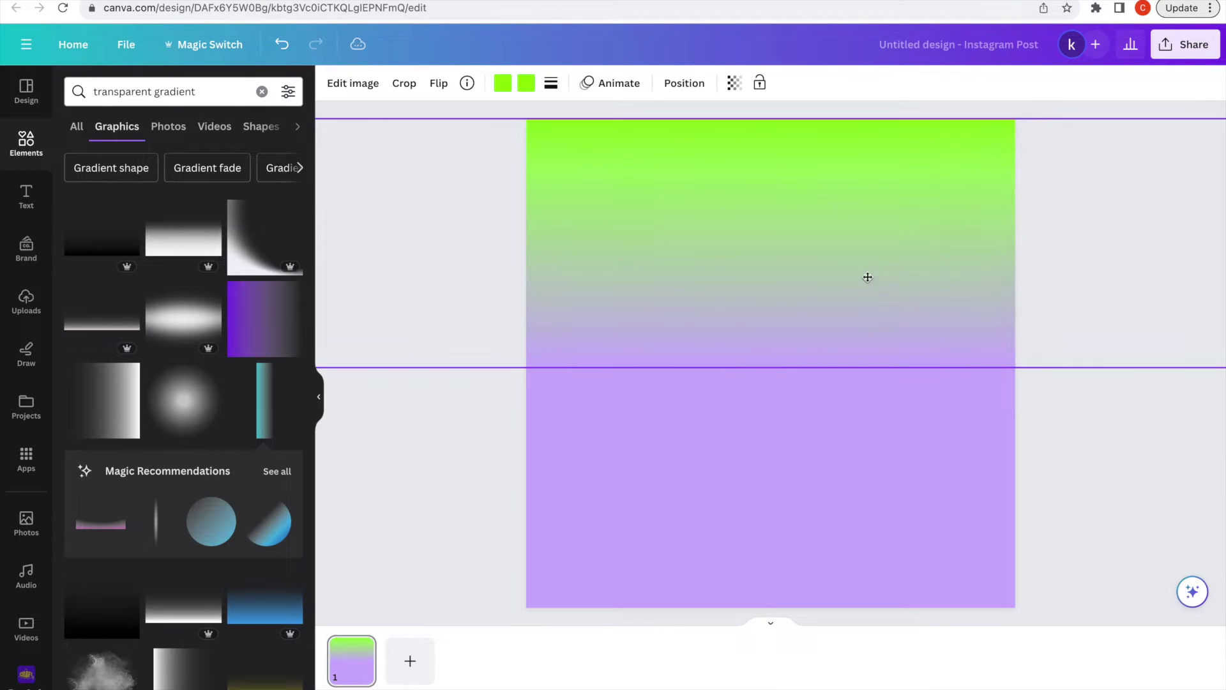
left_click(466, 504)
- Add a body text box in the upper part of the page reading "MEET THE CEO"
left_click(25, 195)
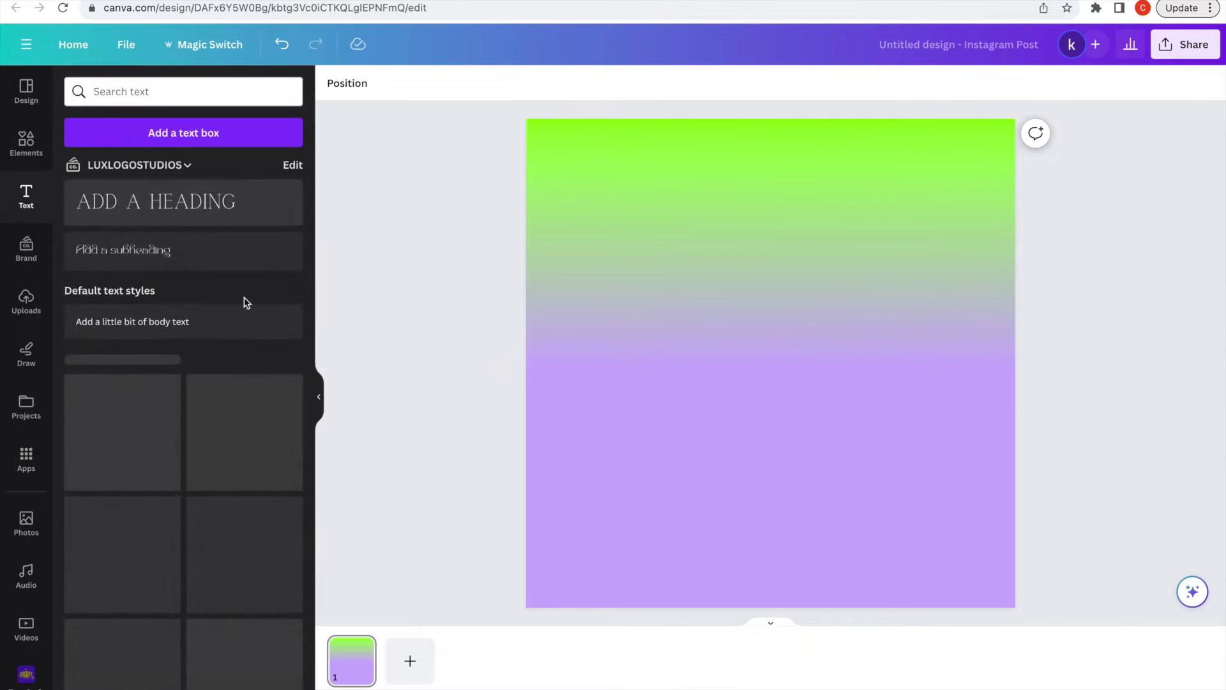
left_click(132, 321)
left_click_drag(783, 405, 785, 287)
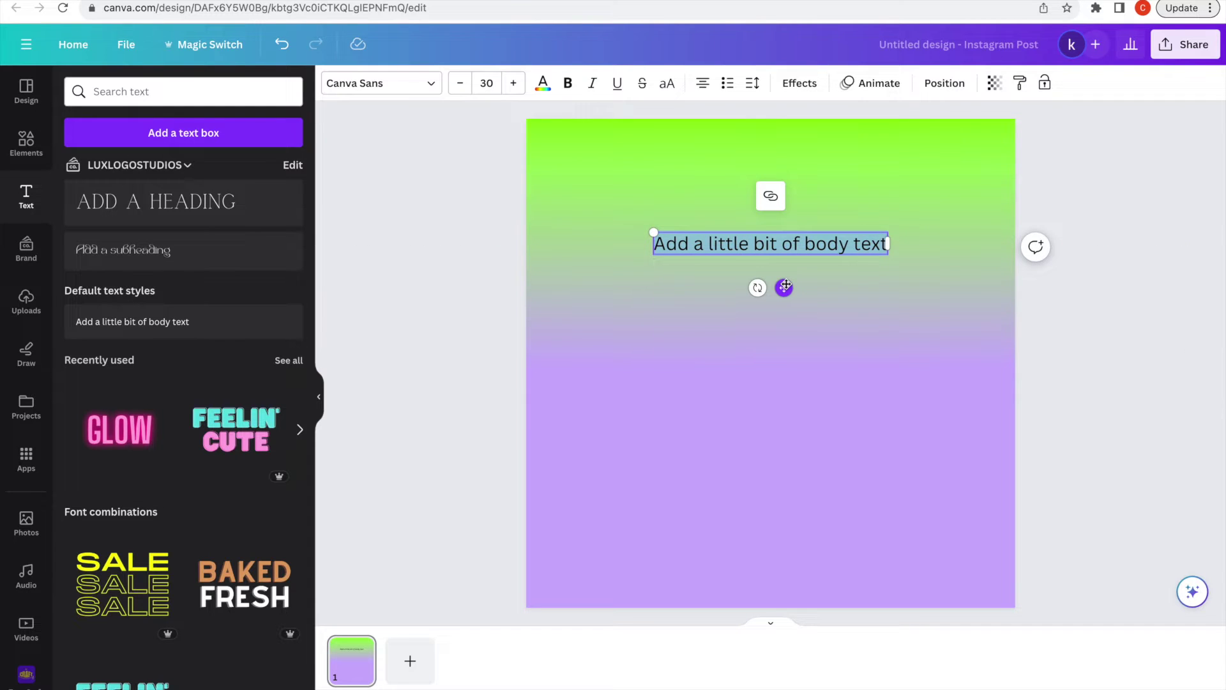
type("MEET THE CEO")
- Set the "MEET THE CEO" text in the Flexible font
double_click(765, 243)
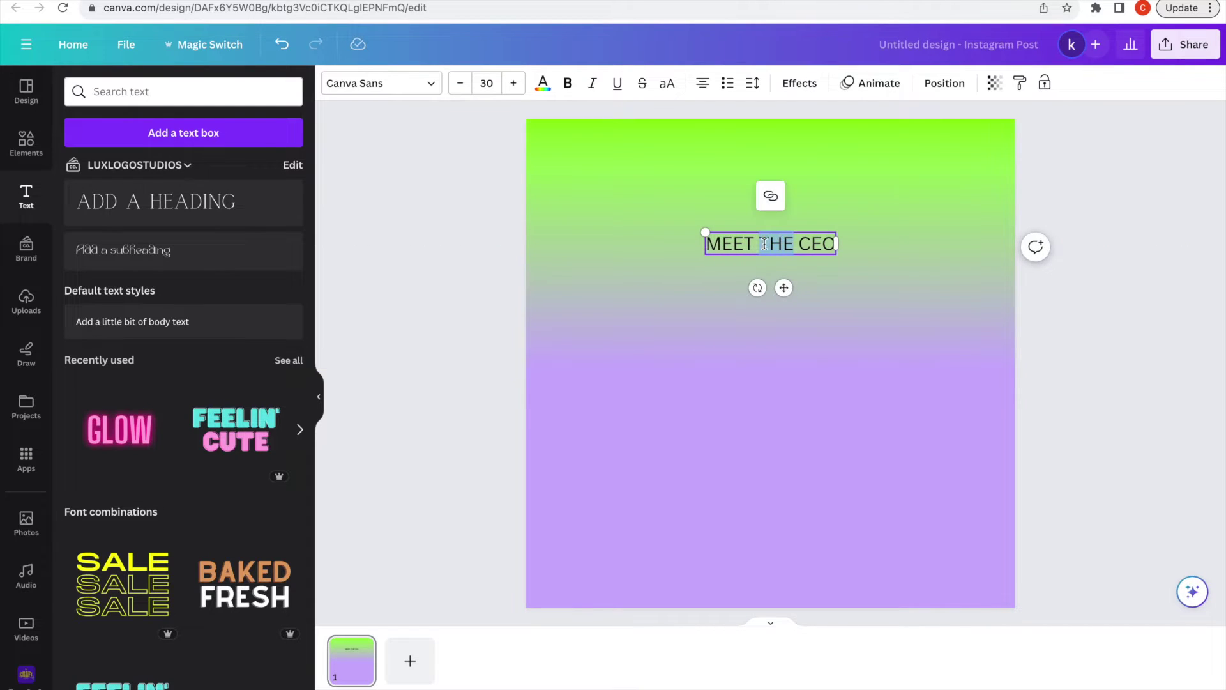
left_click(432, 88)
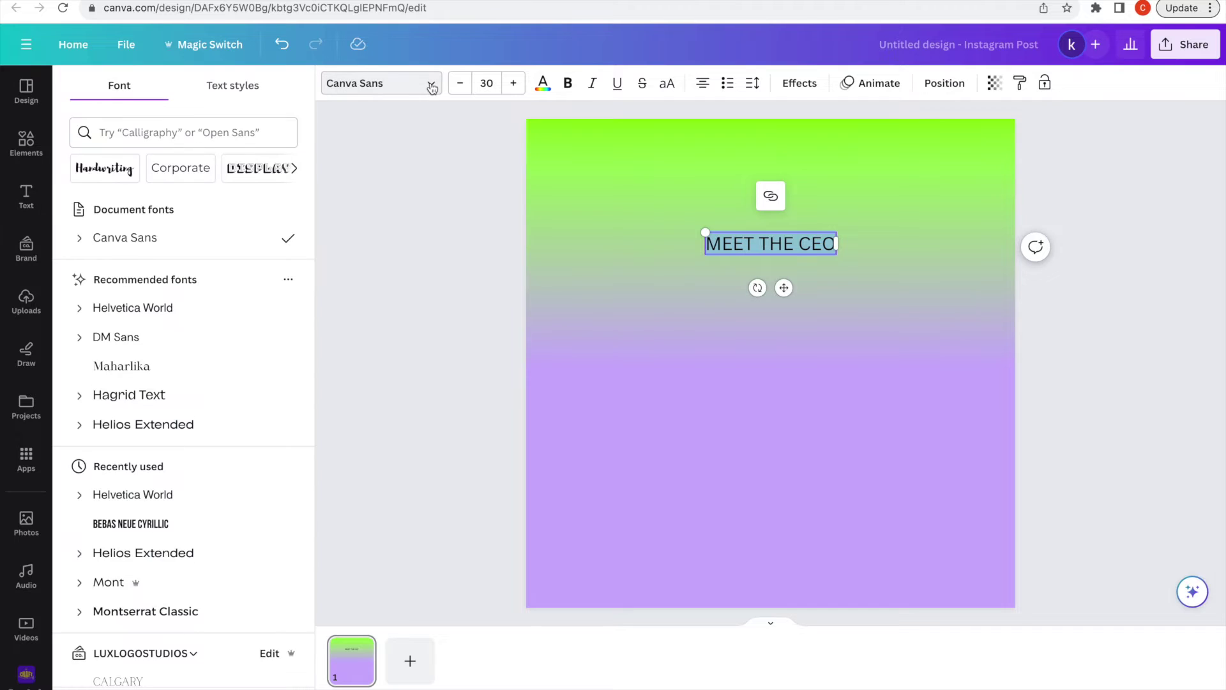
scroll(205, 309, "down", 10)
scroll(210, 388, "down", 5)
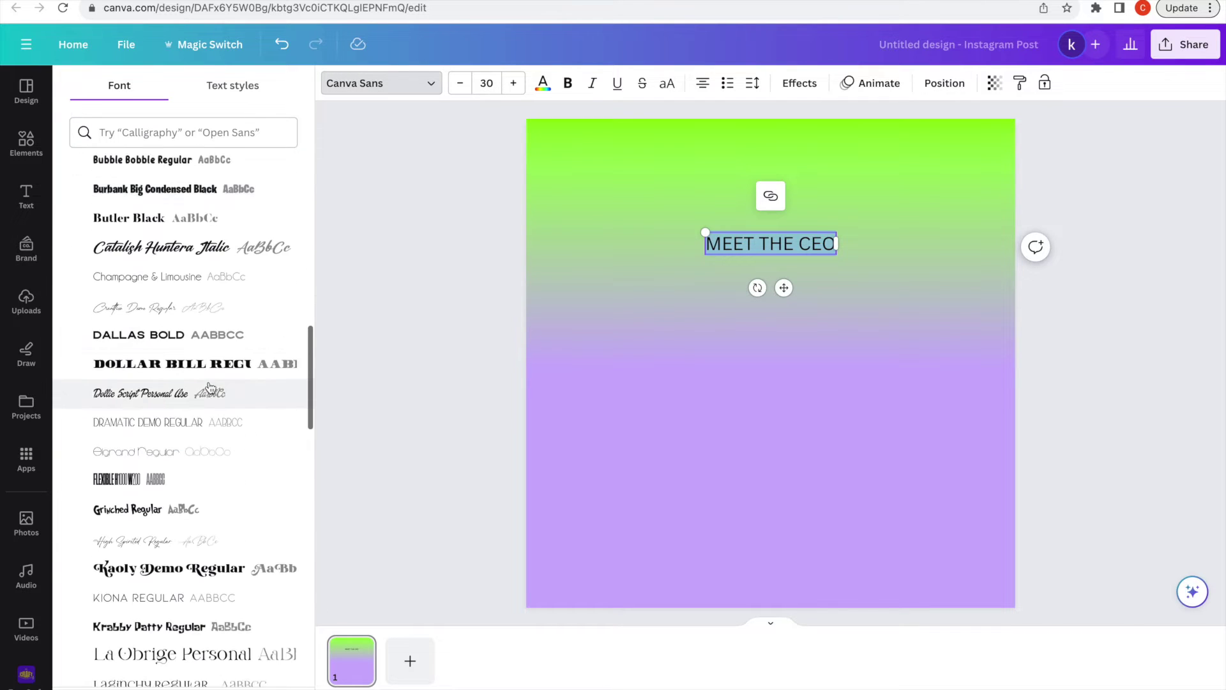
left_click(202, 424)
- Enlarge the heading to font size 145, centre it near the page's upper edge, and set its letter spacing to 113
left_click_drag(746, 232, 562, 150)
left_click_drag(680, 262, 774, 256)
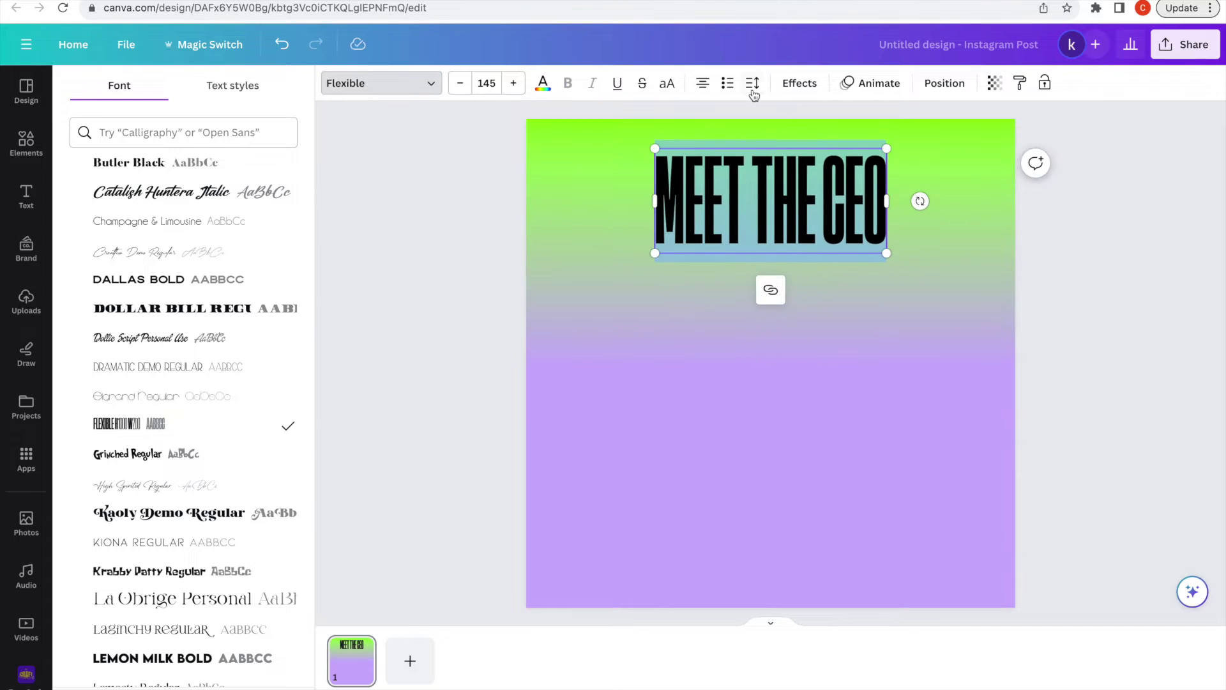
left_click(752, 83)
left_click_drag(787, 141, 807, 143)
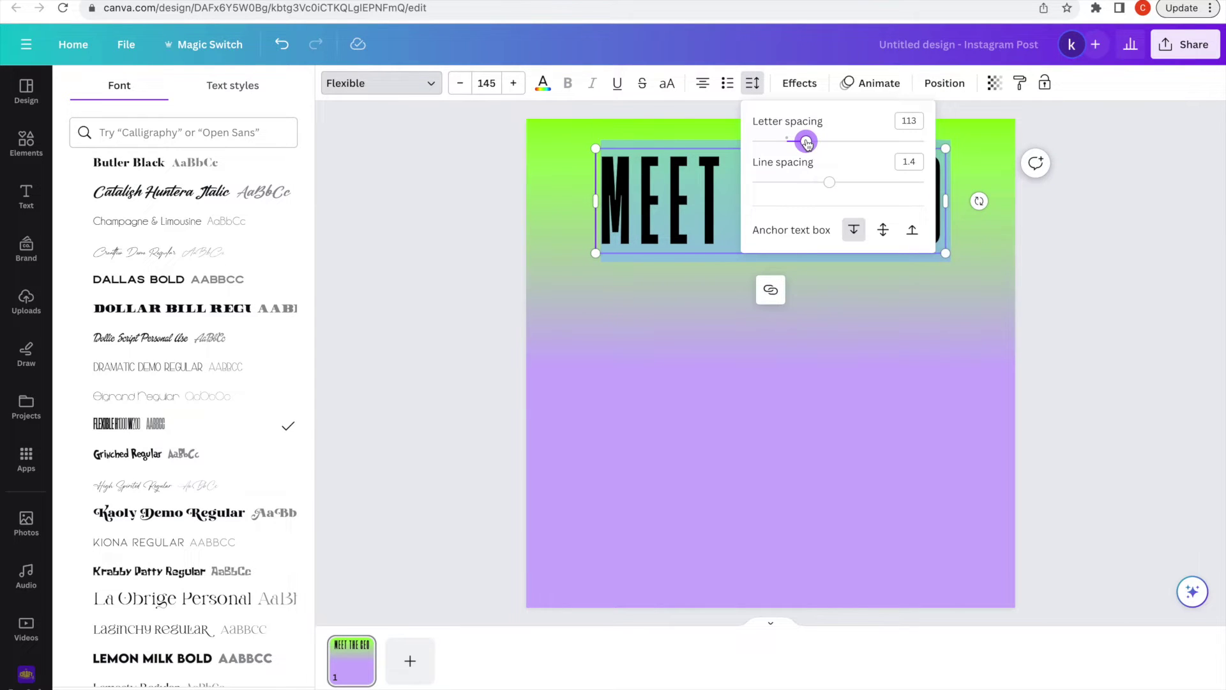
left_click(1117, 270)
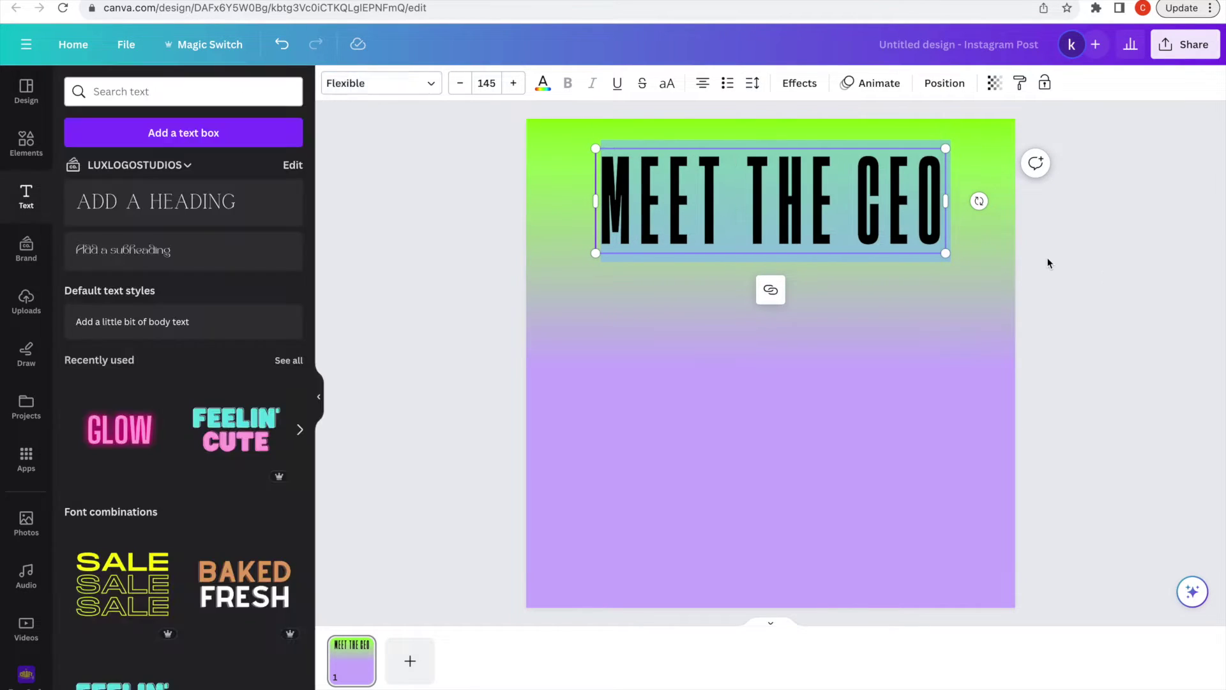
- Enlarge the "MEET THE CEO" heading to font size 162 and reposition it across the upper page
left_click_drag(881, 210, 882, 219)
left_click_drag(946, 264, 988, 276)
left_click_drag(934, 241, 918, 242)
- Try the heading in white, return it to black, and centre it slightly lower on the page
left_click(542, 83)
left_click(283, 391)
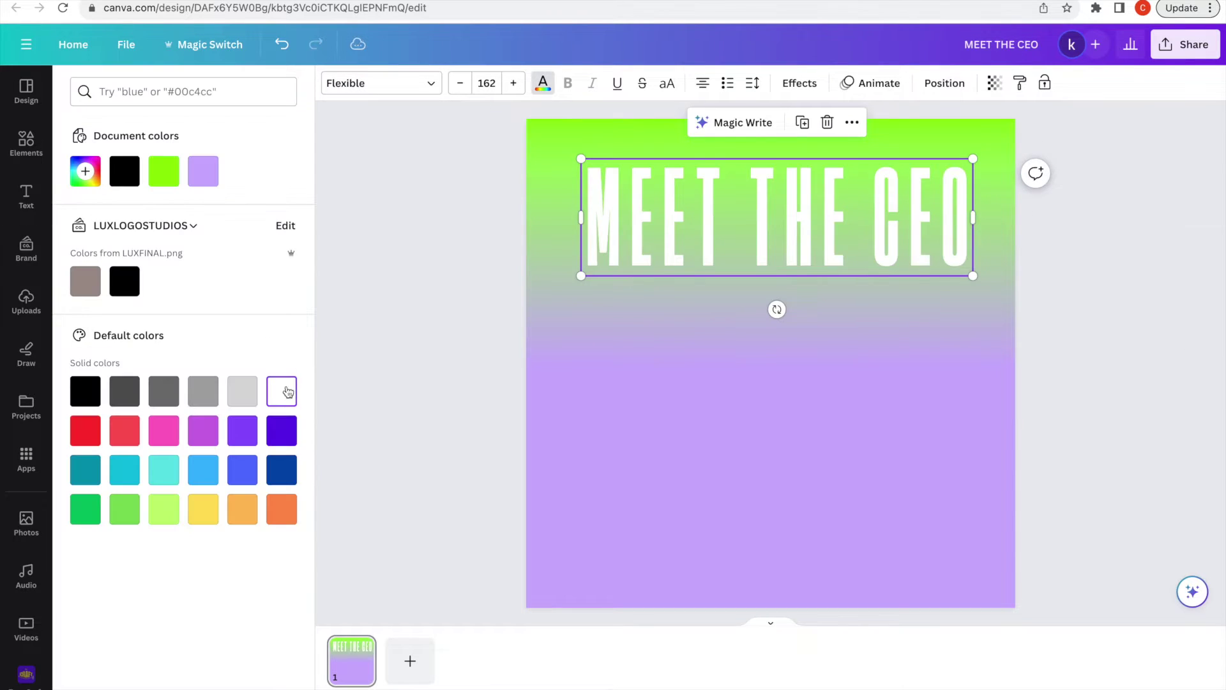
left_click(137, 179)
left_click(1095, 269)
left_click_drag(927, 224, 923, 243)
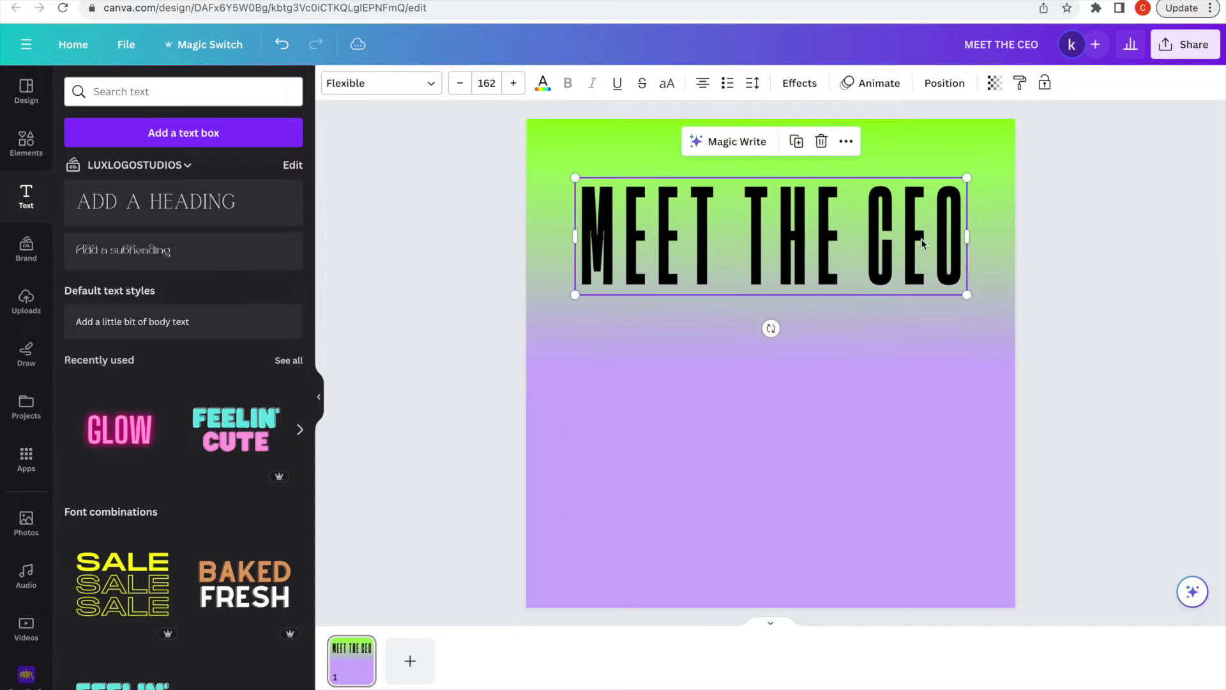
- Browse the uploaded images and place the photo of the long-haired woman in the white cut-out outfit
left_click(447, 277)
left_click(21, 320)
scroll(186, 507, "down", 5)
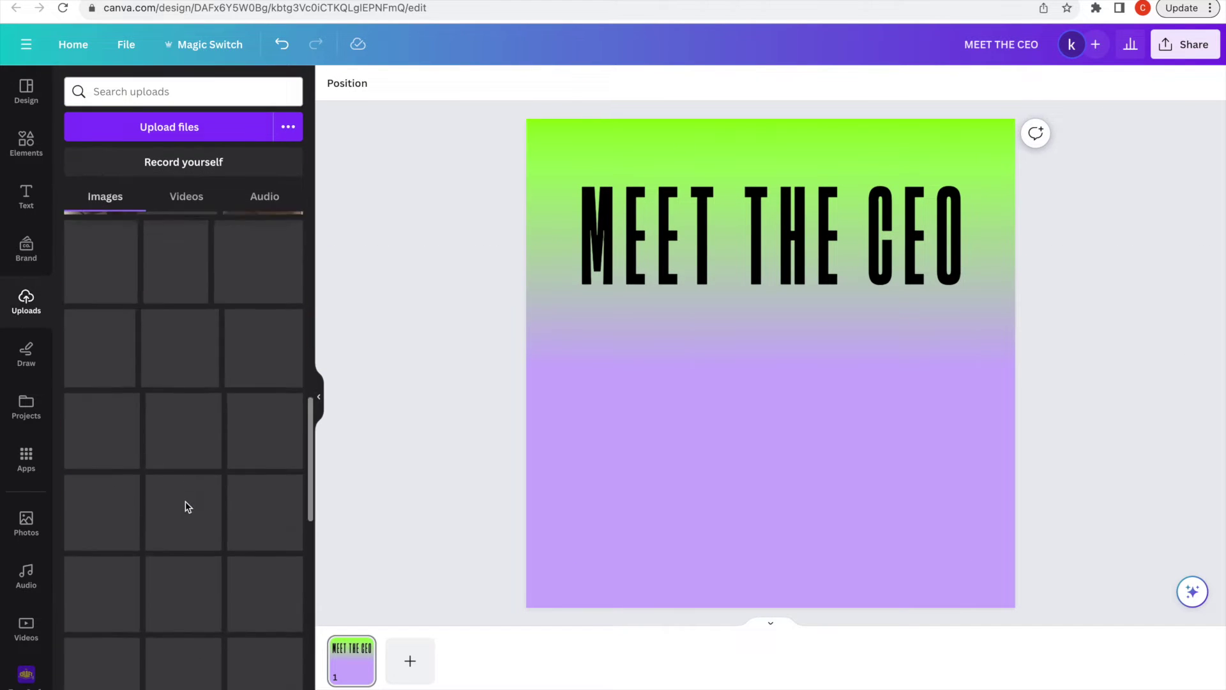
scroll(186, 506, "up", 5)
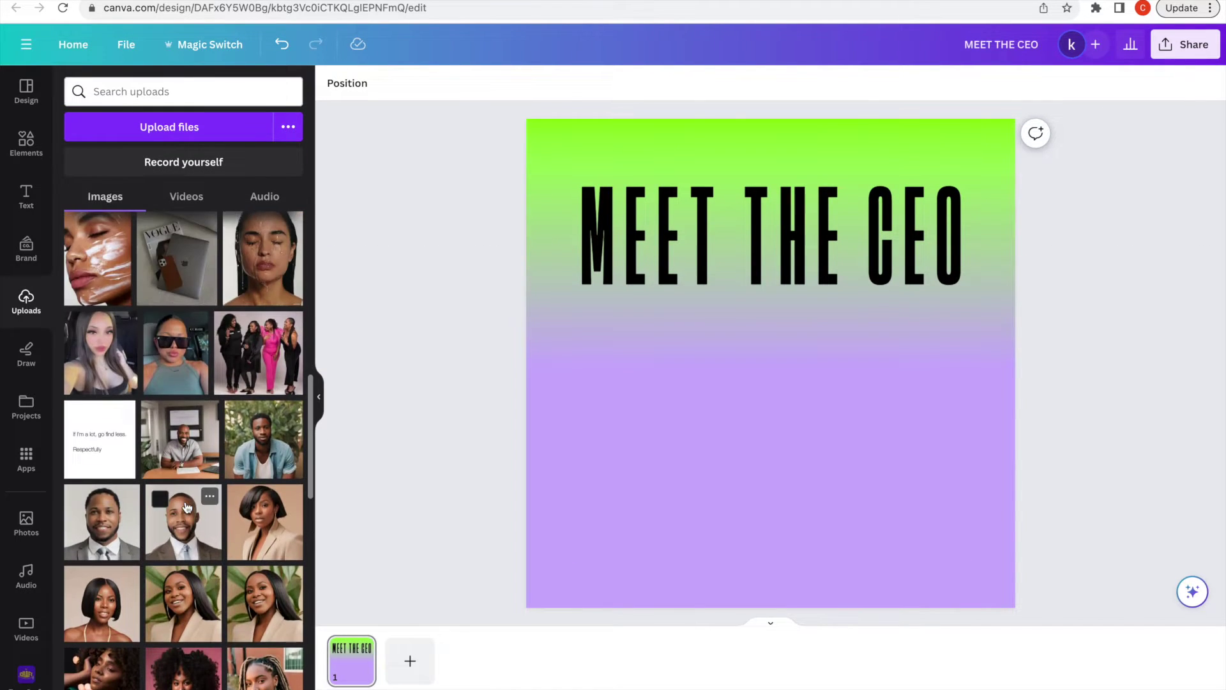
scroll(186, 507, "down", 2)
scroll(186, 506, "down", 15)
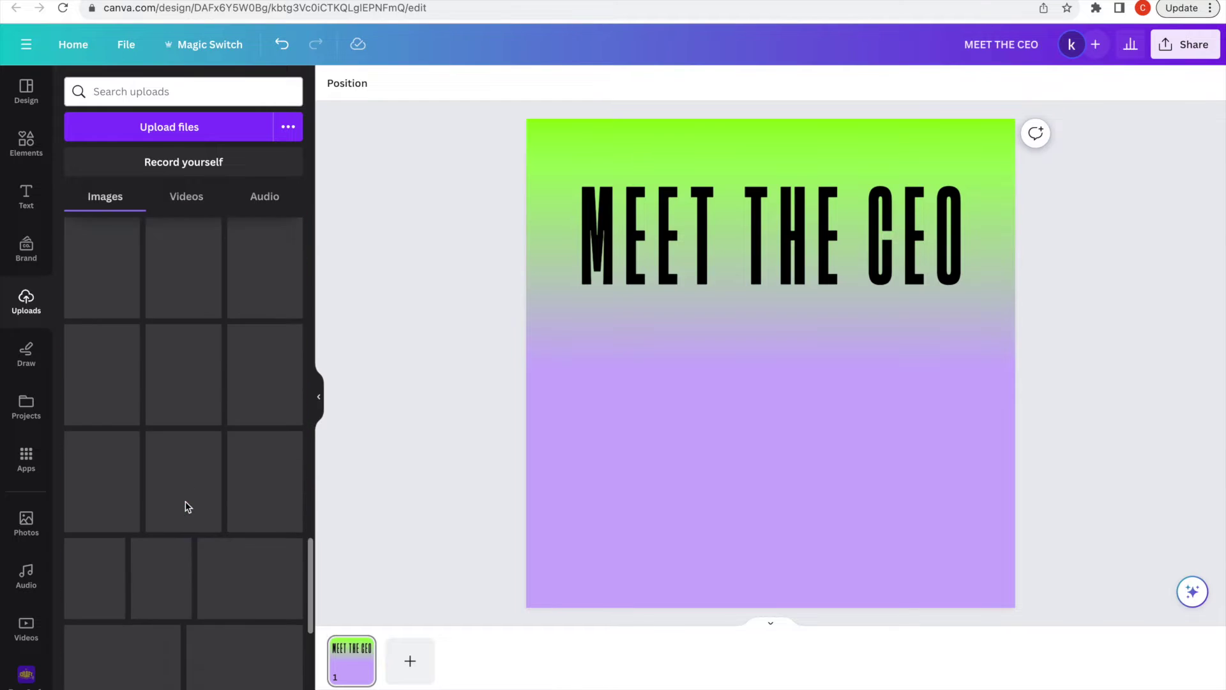
scroll(186, 506, "down", 5)
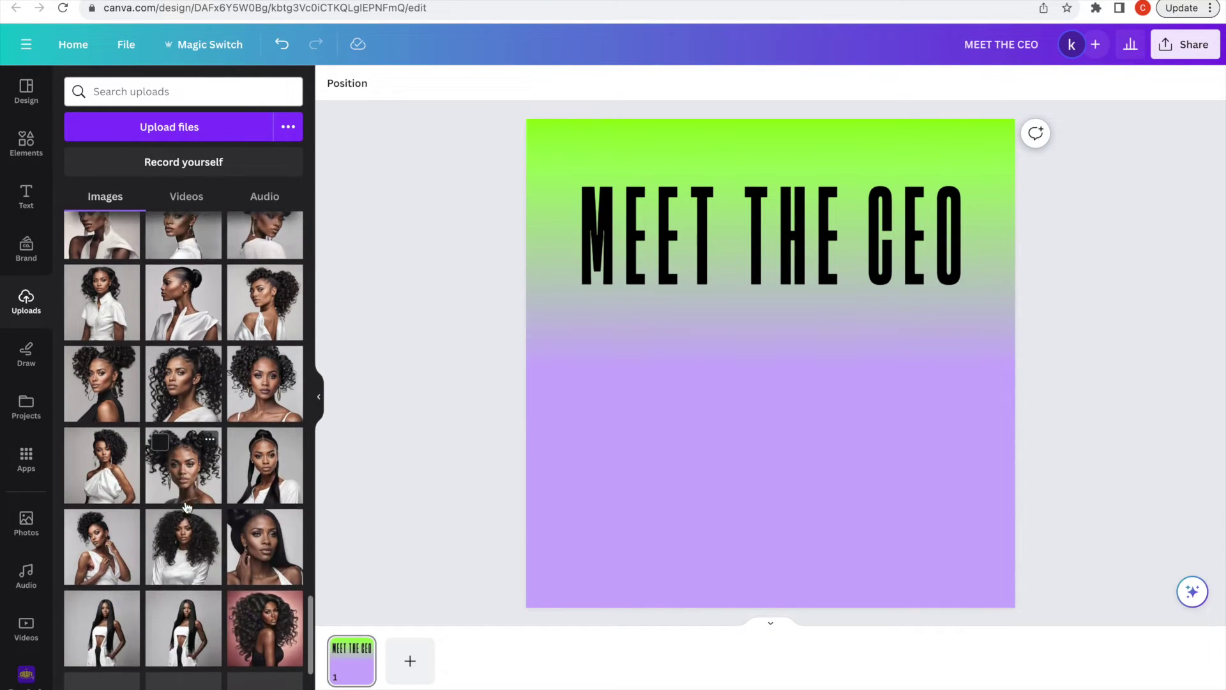
left_click(184, 564)
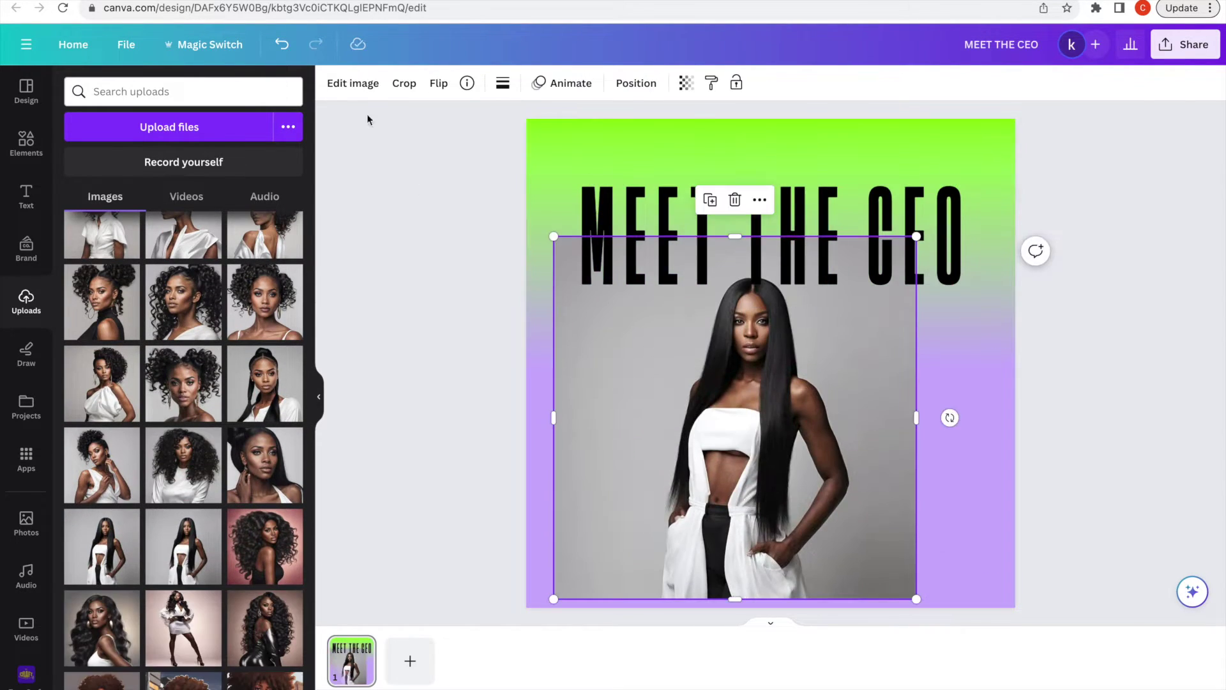
- Replace the photo with the uploaded portrait of the woman in a white tank top and remove its background
scroll(284, 484, "down", 3)
left_click_drag(289, 542, 728, 480)
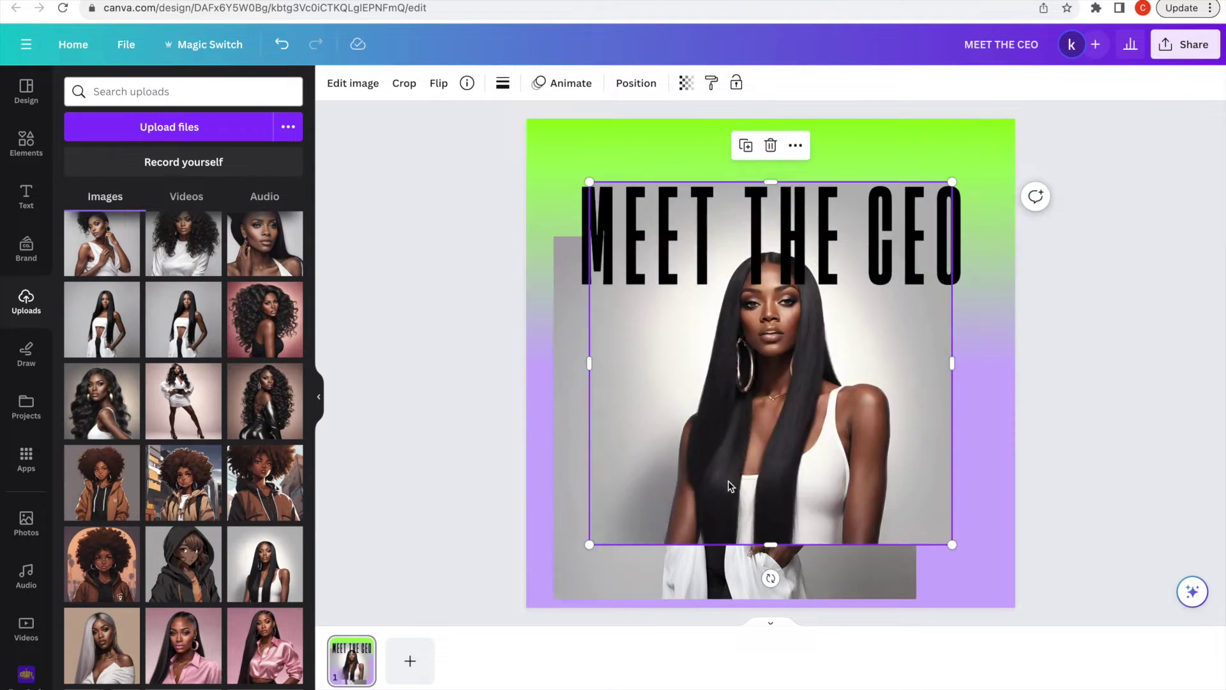
left_click(360, 87)
left_click(102, 182)
left_click(1110, 383)
left_click(831, 409)
- Enlarge the cut-out portrait at the page's lower centre and layer it in front of the "MEET THE CEO" heading
left_click_drag(967, 224, 1041, 151)
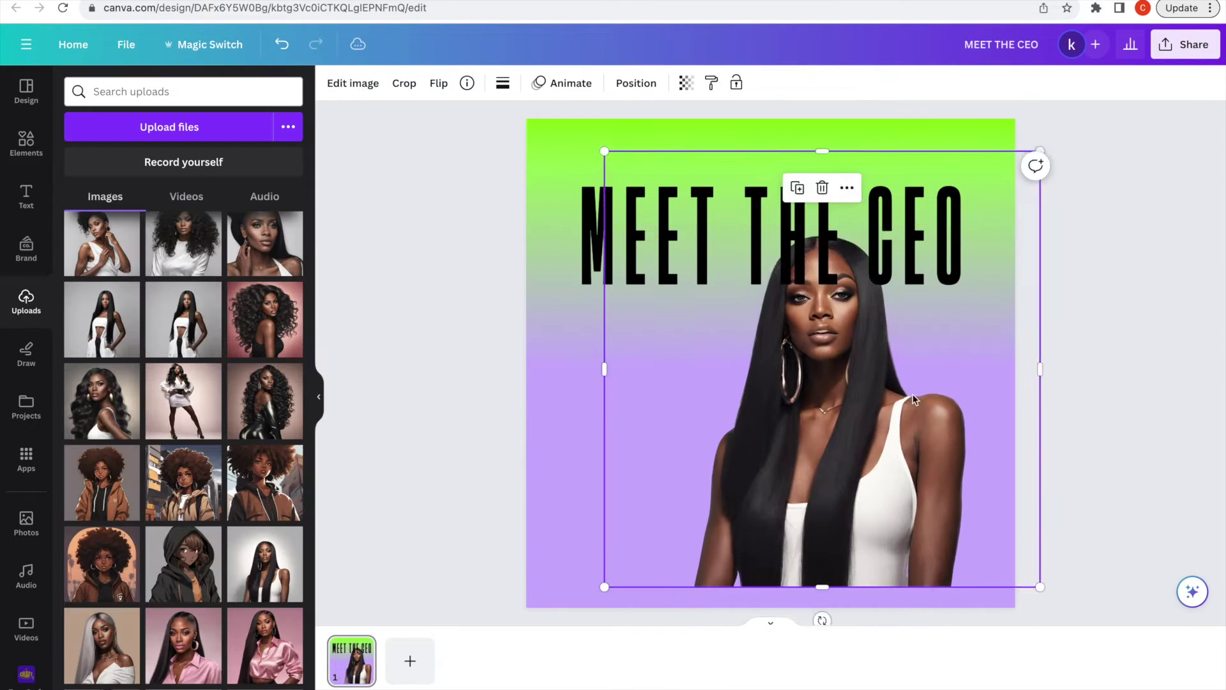
left_click_drag(821, 384, 760, 404)
right_click(760, 299)
mouse_move(856, 477)
left_click(1025, 506)
- Crop the portrait's empty upper and side areas and enlarge it against the page's lower edge
left_click_drag(762, 172, 762, 231)
left_click_drag(979, 231, 1005, 210)
left_click_drag(773, 409, 762, 404)
left_click_drag(531, 406, 600, 406)
left_click(1127, 382)
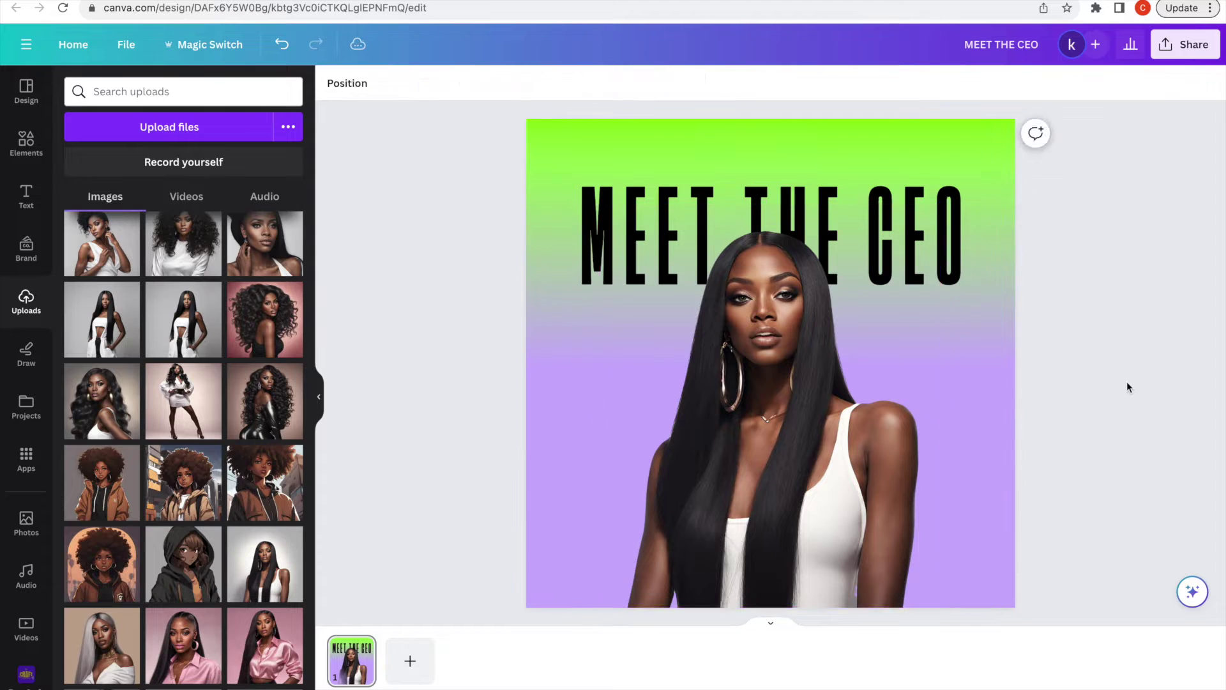
- Enlarge the "MEET THE CEO" heading to font size 176 and add a black bar along the page's lower edge
left_click(927, 237)
left_click_drag(969, 296, 1001, 305)
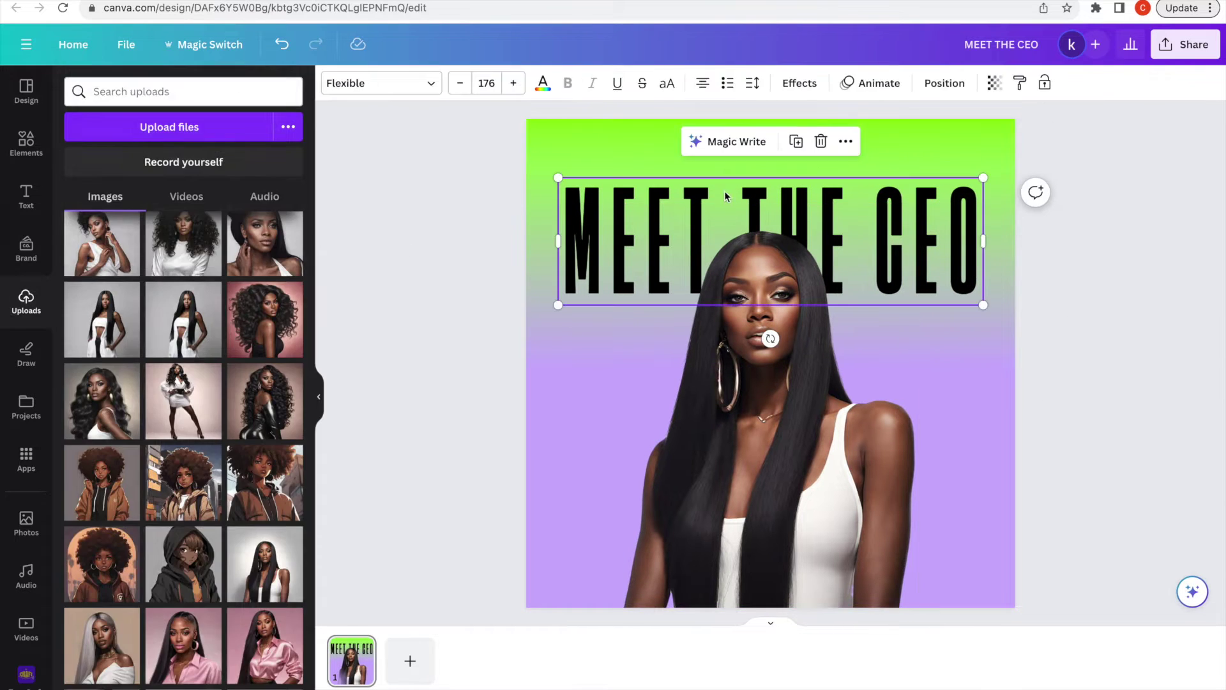
left_click(27, 144)
- Add a bold, widely letter-spaced "HAIRBEAUTY.CO" line above the heading in Glacial Indifference at size 27
left_click(26, 195)
left_click(181, 131)
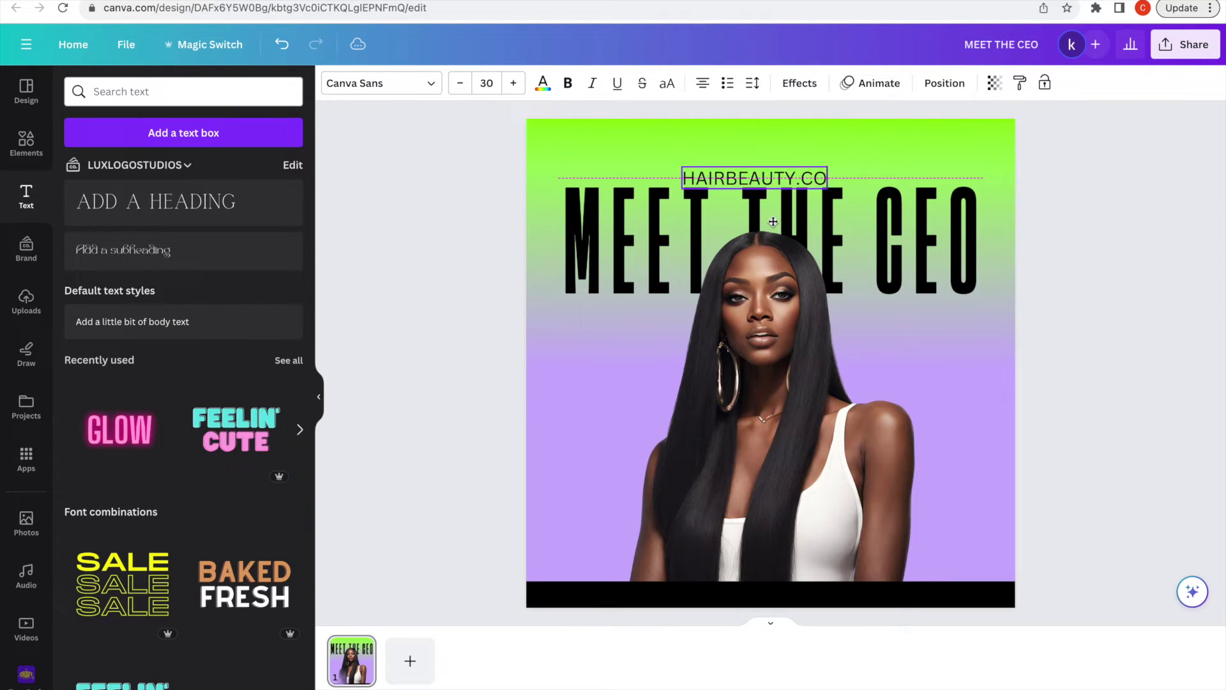
left_click(381, 83)
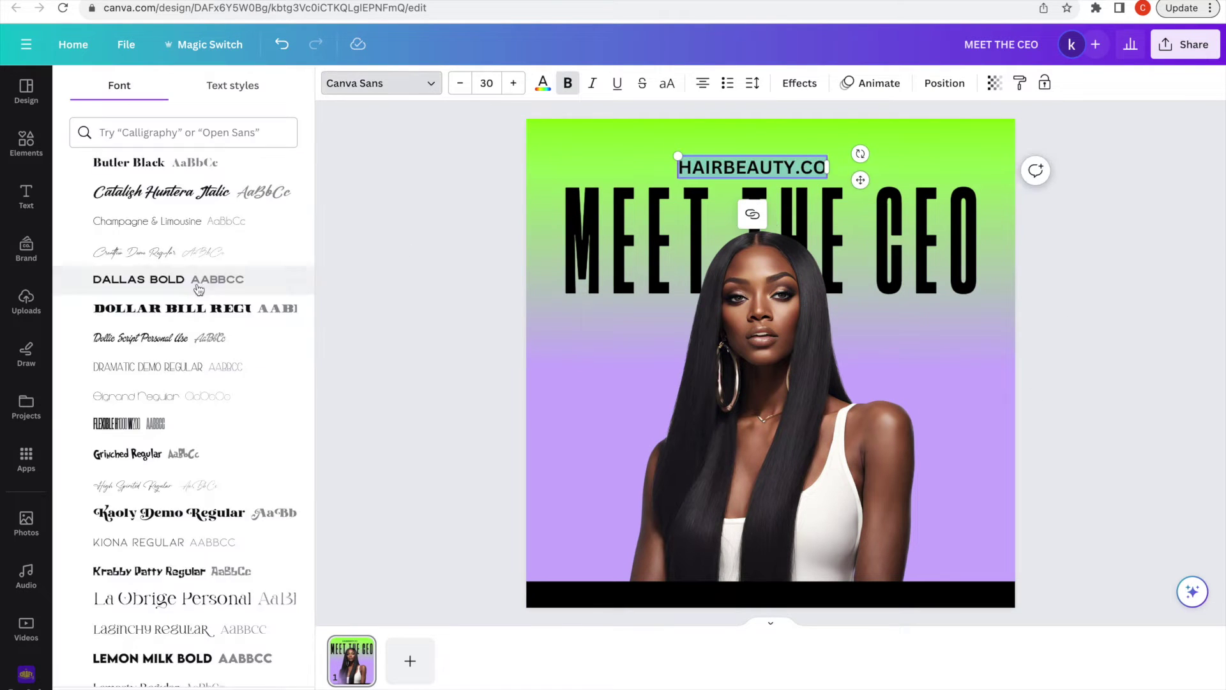
left_click(143, 490)
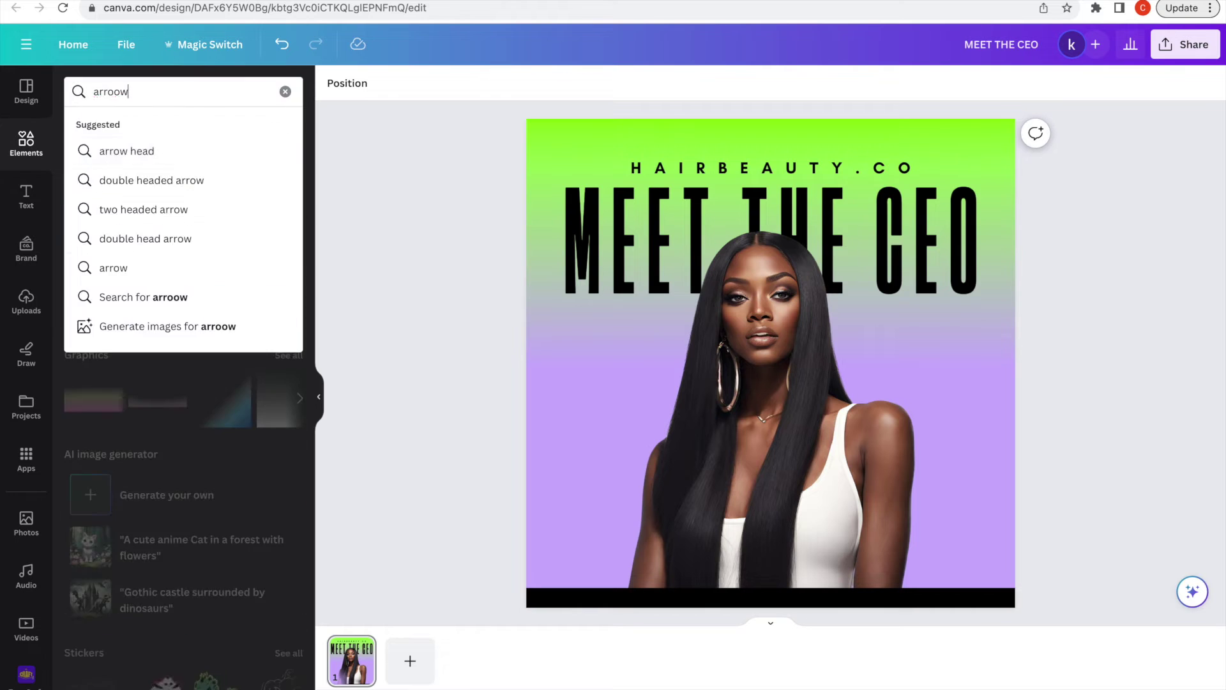
- Add a curved arrow graphic left of the portrait, captioned "LOVES TO PLAY CALL OF DUTY" with line spacing 1.06
left_click(225, 267)
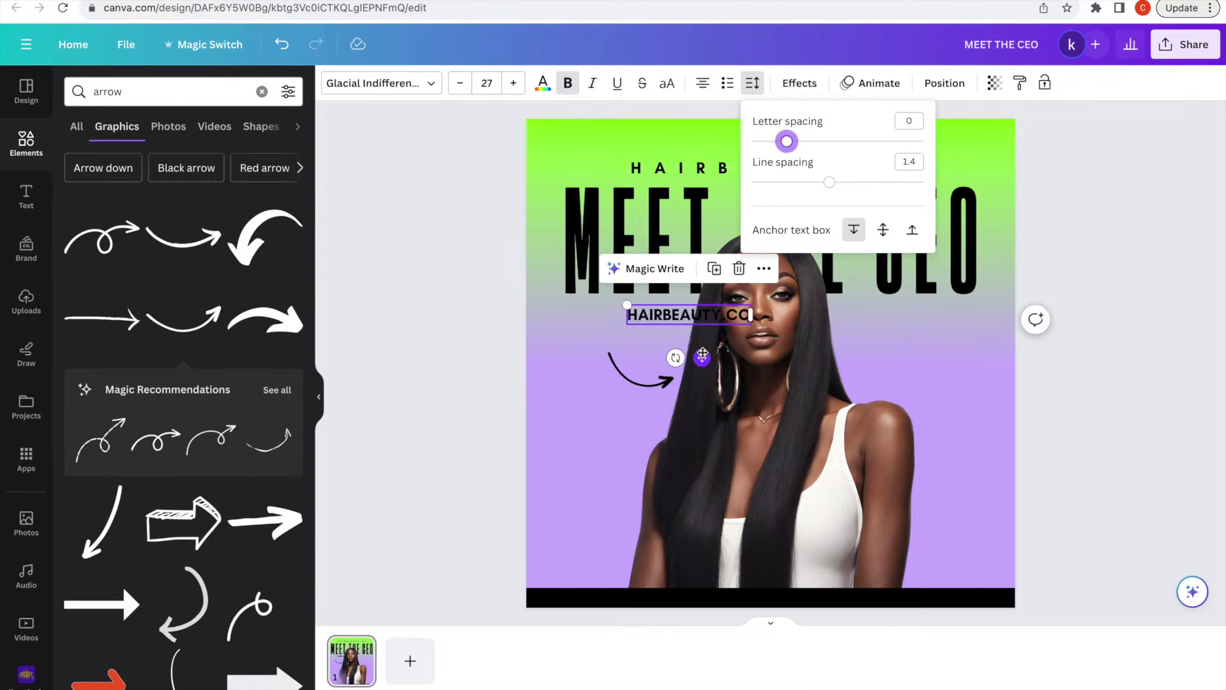
left_click_drag(702, 354, 627, 366)
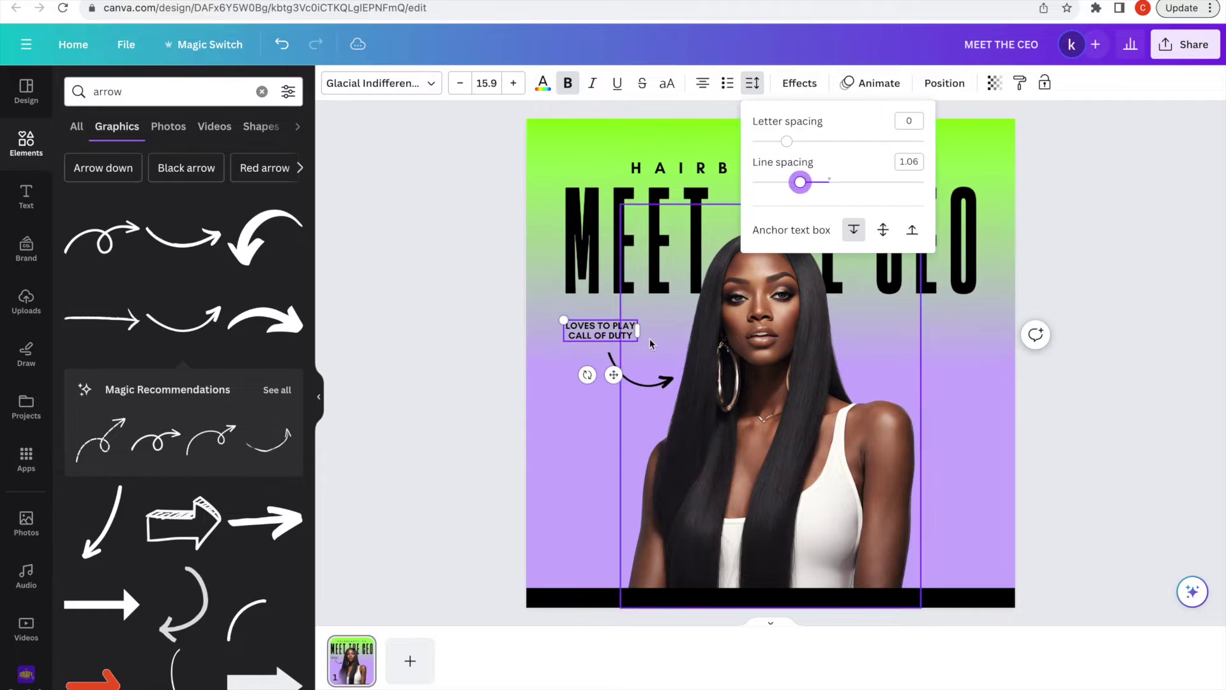
left_click(623, 334)
left_click(640, 381)
left_click_drag(671, 406, 662, 397)
left_click_drag(608, 339, 607, 345)
- Copy the arrow and caption lower down on the portrait's left side and reword the caption as "ABSOLUTELY LOVES ITALIAN FOOD"
left_click(547, 174)
left_click(735, 345)
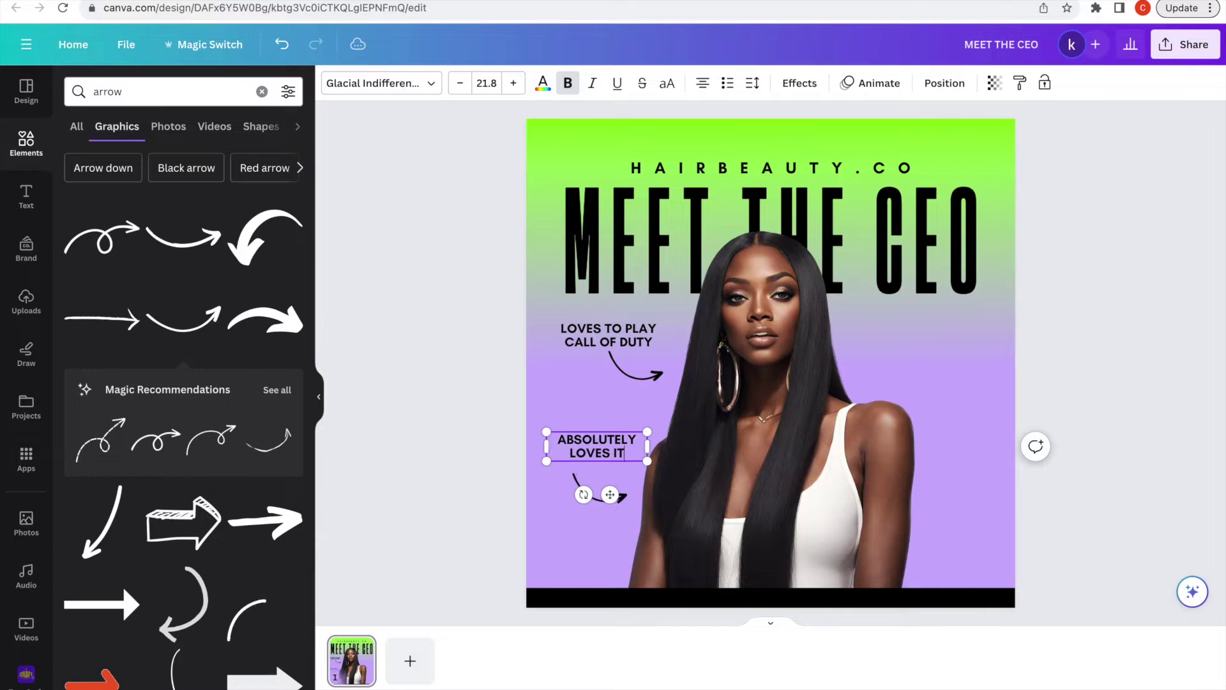
type("AILIAN FOOD")
right_click(621, 453)
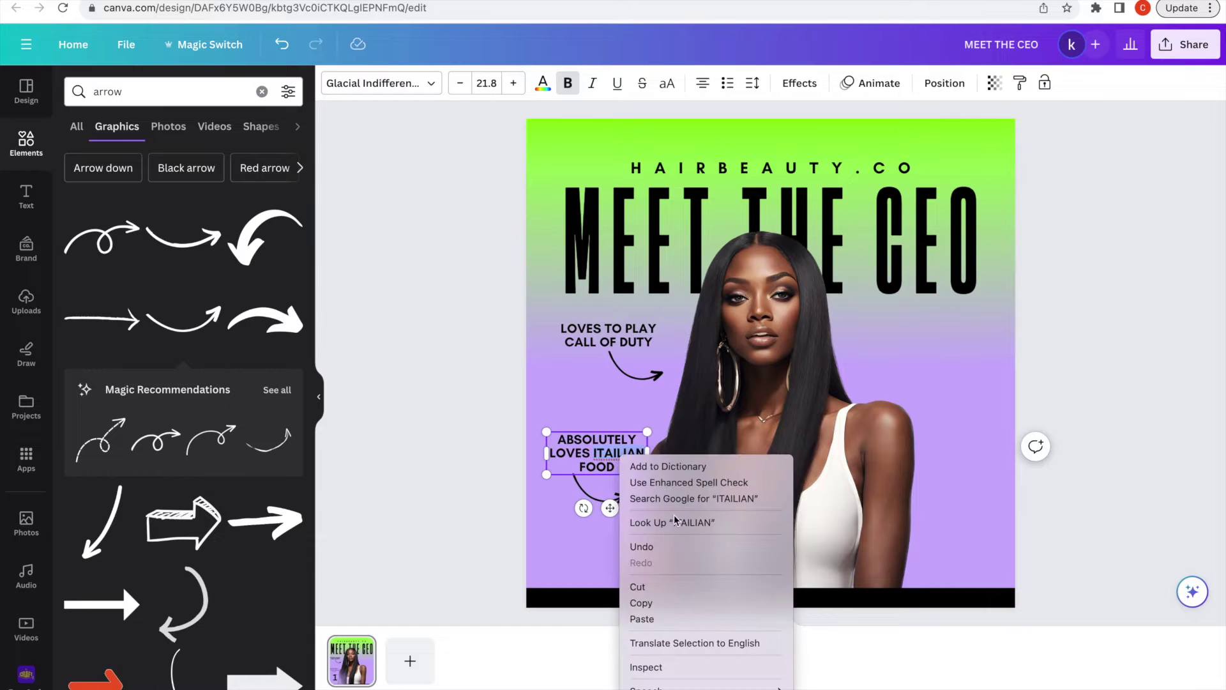
left_click(608, 441)
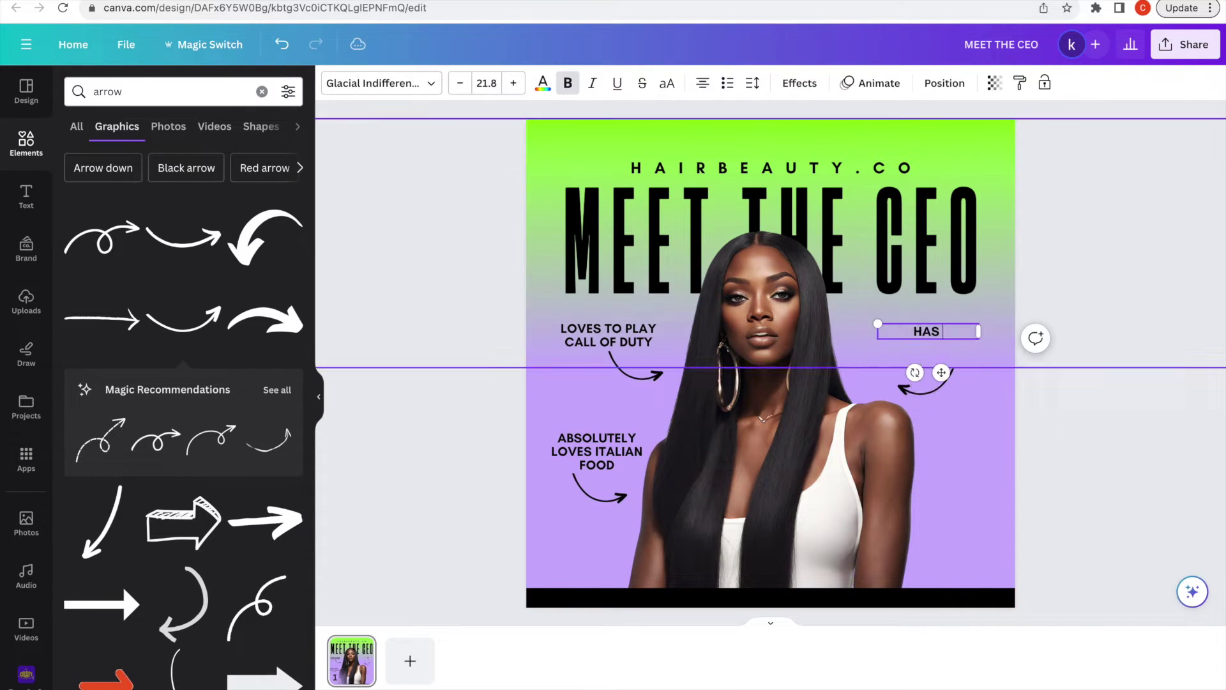
- Add mirrored arrows with captions "HAS A YORKIE NAMED LUKE" and "FAVORITE COLOR IS PURPLE" right of the portrait
type("A YORKIE NAMED LUKE")
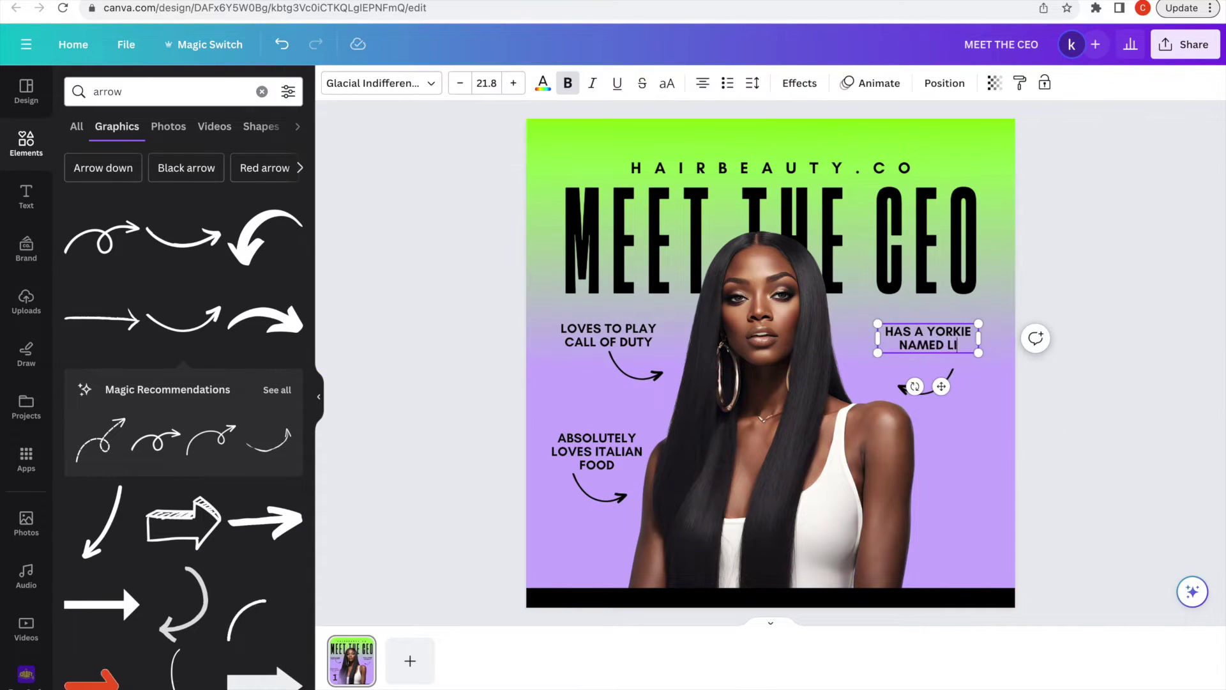
left_click(1001, 422)
type("FA")
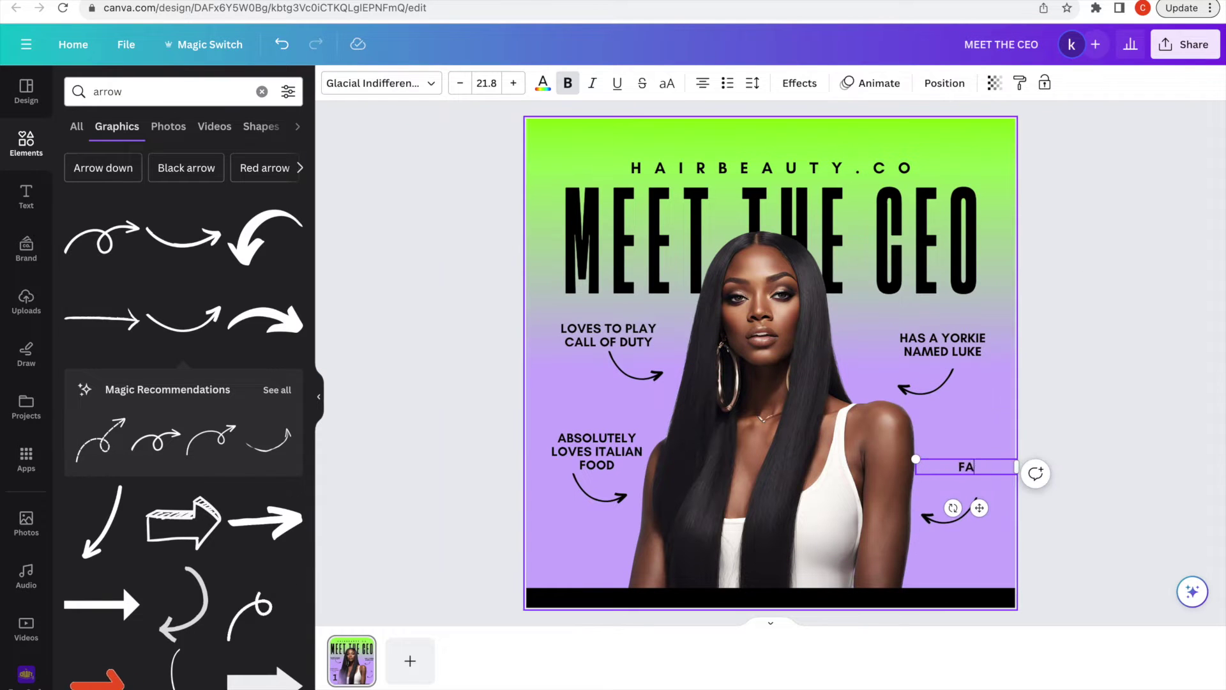
type("VORITE COLOR IS PURPLE")
left_click(1142, 389)
left_click(770, 168)
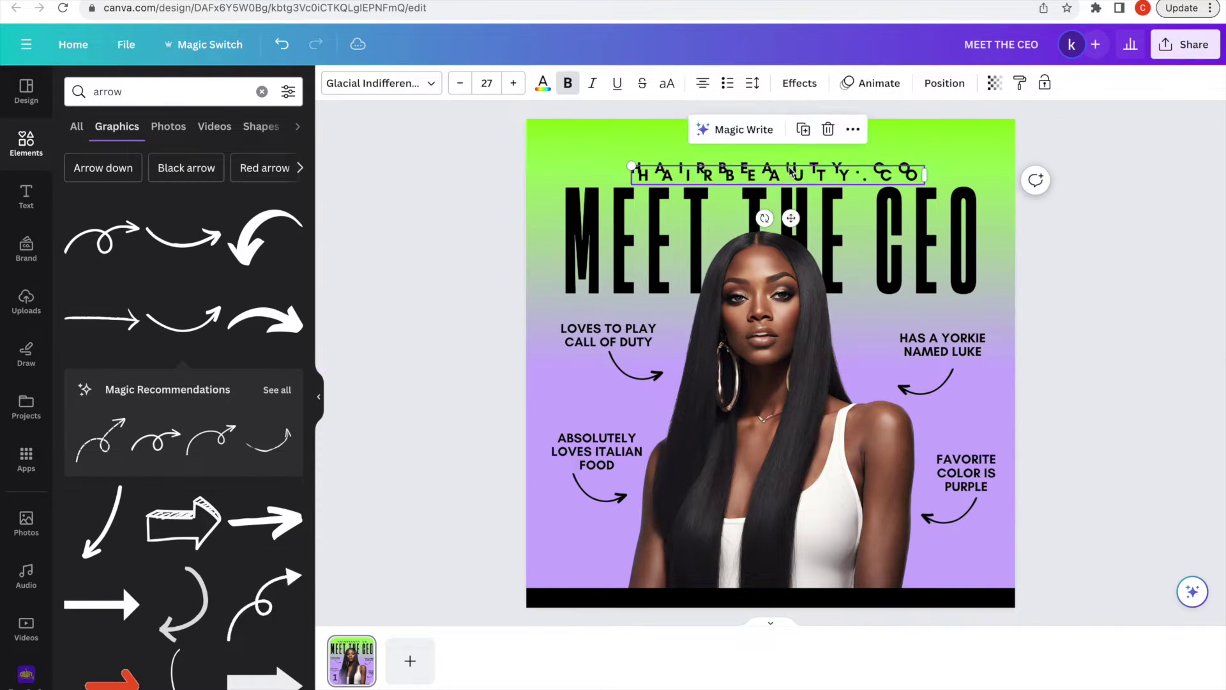
left_click_drag(882, 607, 792, 602)
left_click_drag(787, 596, 593, 601)
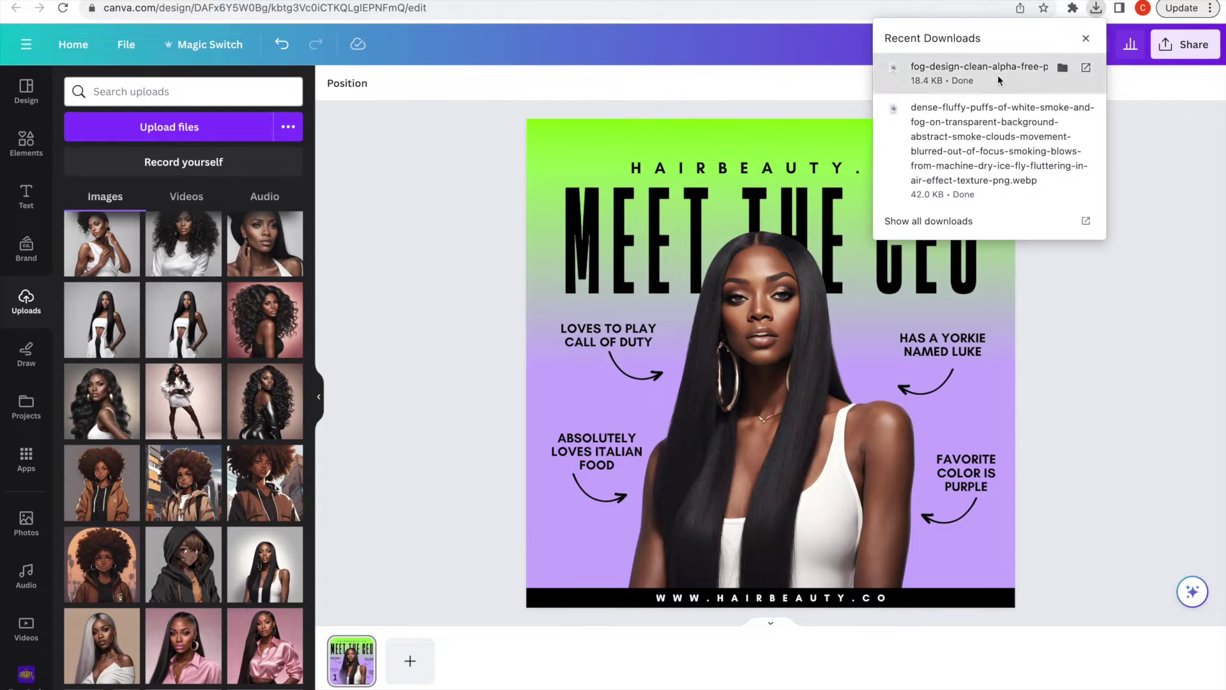
- Bring the downloaded fog image into the design and lay the white smoke across the portrait's lower part
left_click_drag(998, 80, 665, 499)
left_click_drag(794, 428, 1193, 205)
left_click_drag(1085, 371, 1000, 385)
left_click(1164, 337)
left_click(855, 487)
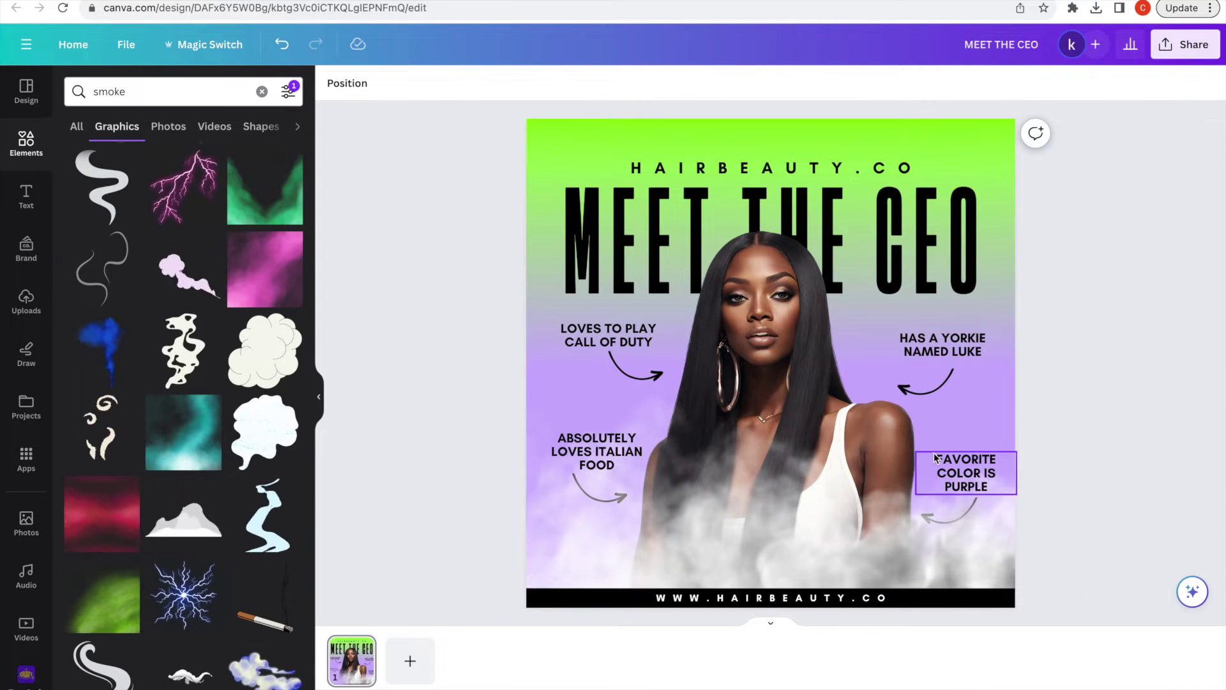
- Lower the smoke and trim its bottom edge to the top of the black footer bar
left_click(852, 450)
left_click_drag(852, 450, 852, 473)
left_click_drag(846, 610, 846, 588)
left_click(1183, 411)
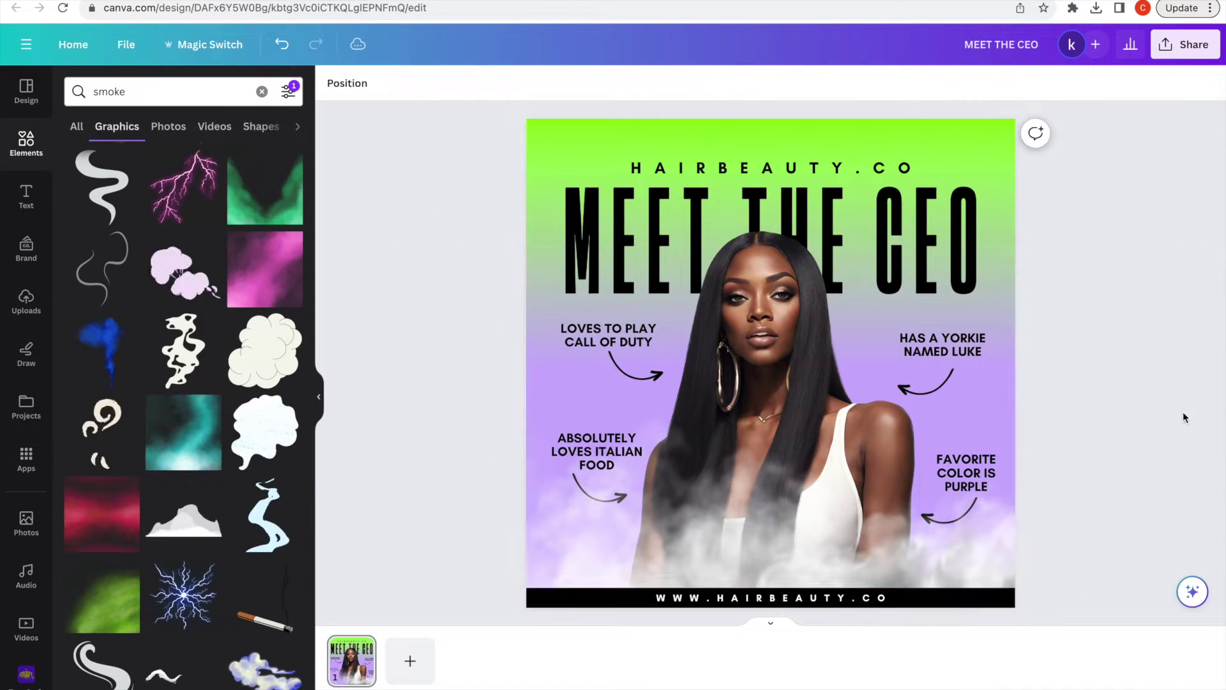
left_click(1004, 377)
left_click(1070, 363)
left_click(807, 432)
left_click(1132, 277)
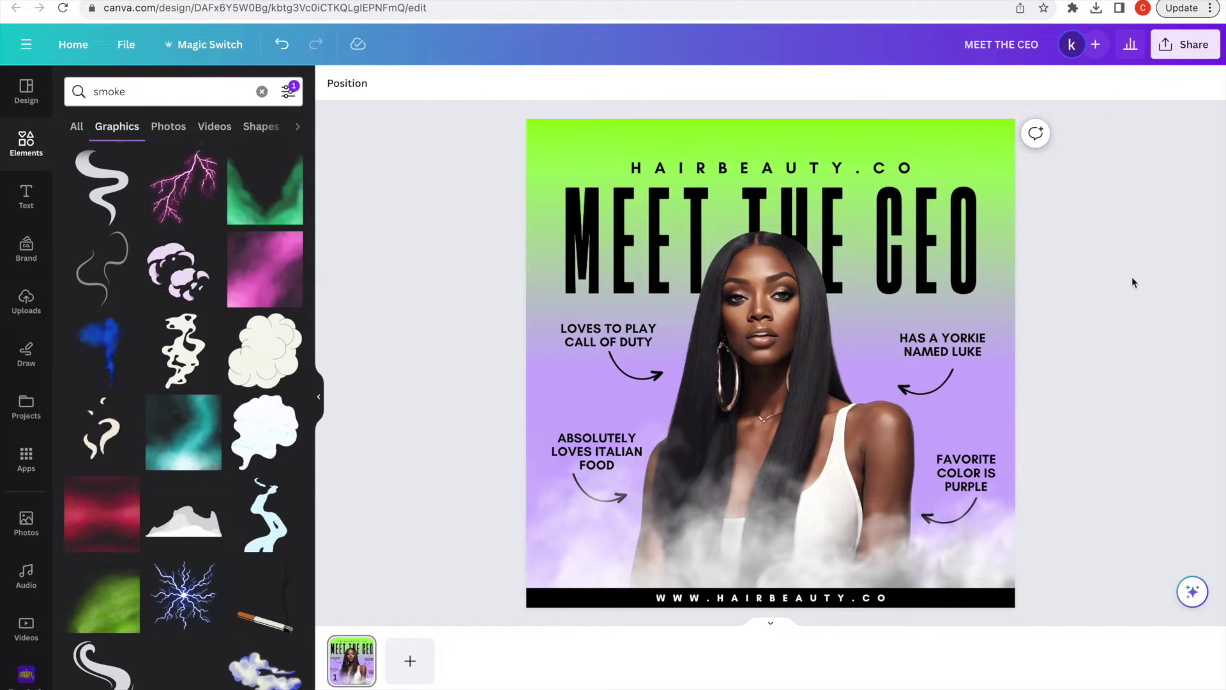
left_click(837, 434)
mouse_move(837, 434)
left_mouse_down()
mouse_move(837, 445)
mouse_move(837, 435)
left_mouse_up()
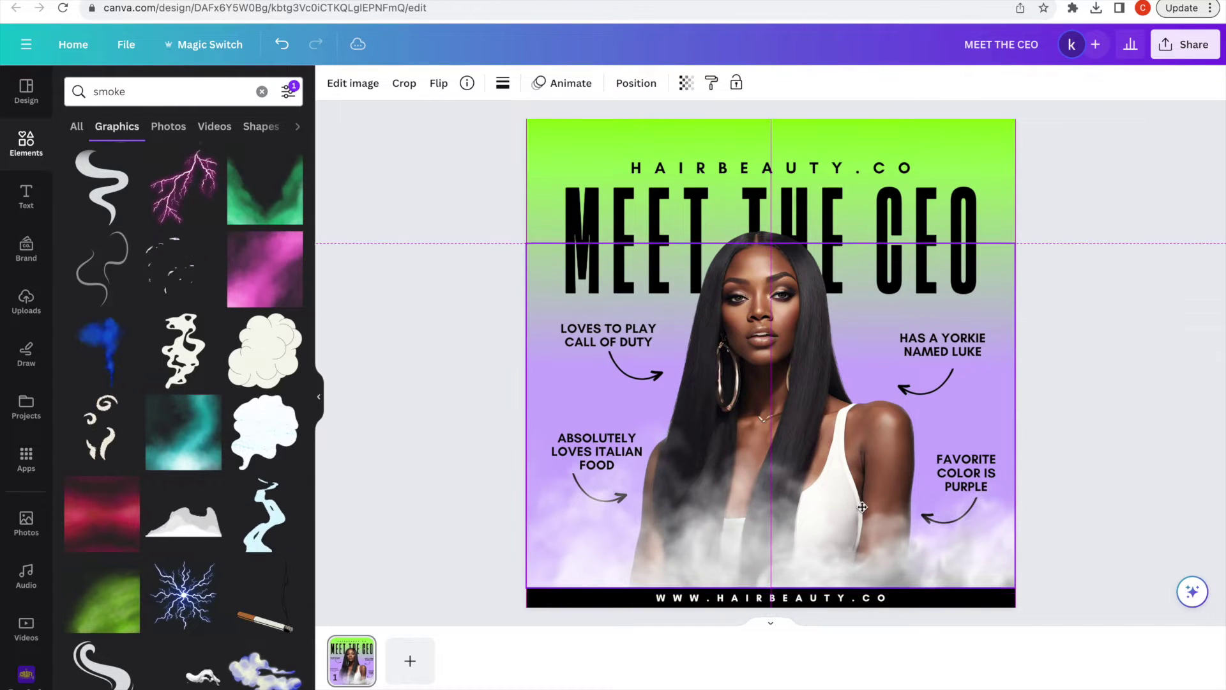
- Unlock the cut-out portrait
left_click(1109, 428)
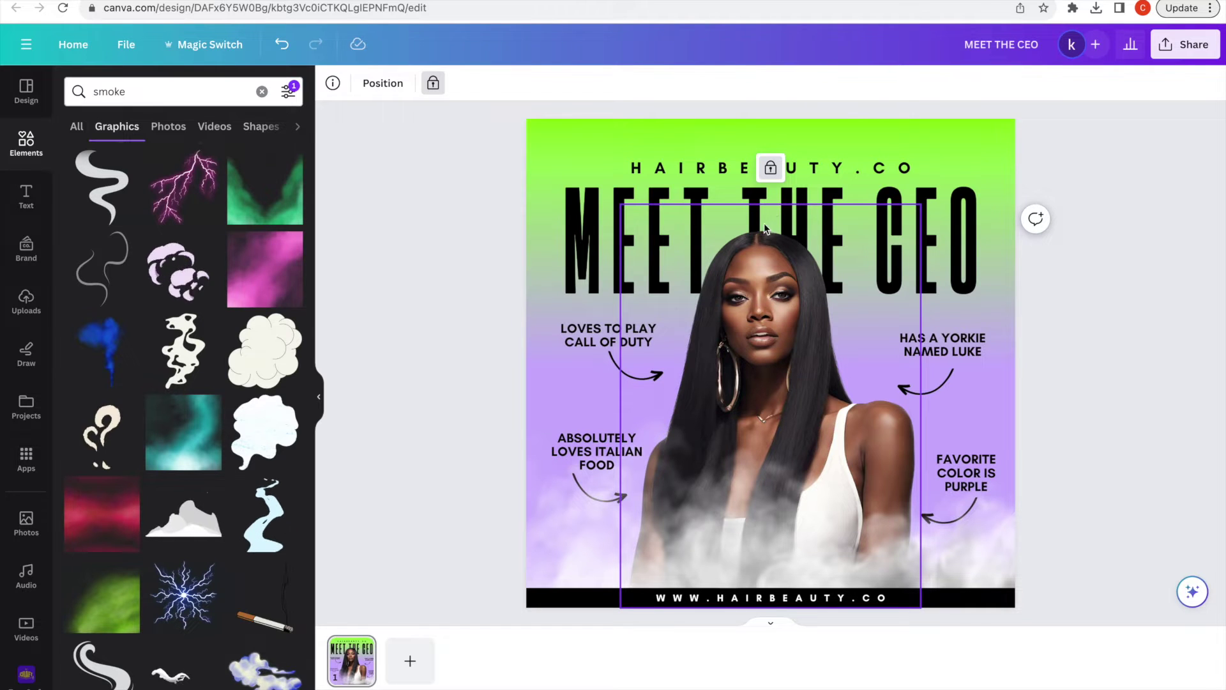
left_click(771, 169)
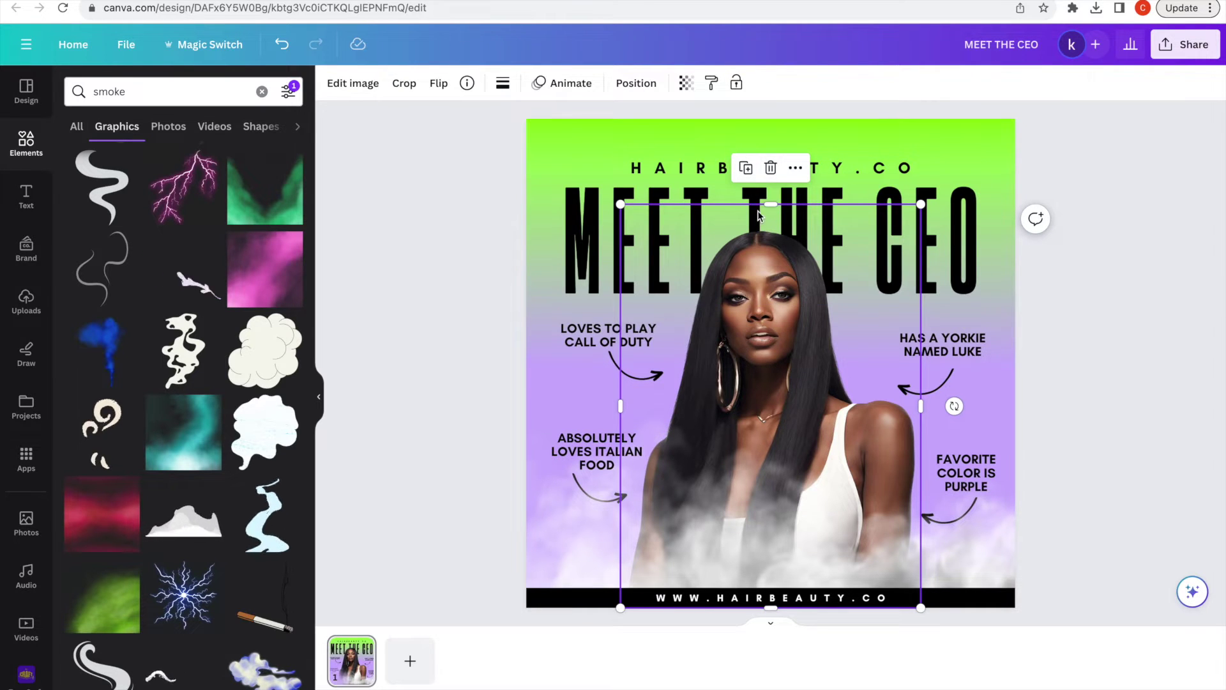
left_click(566, 83)
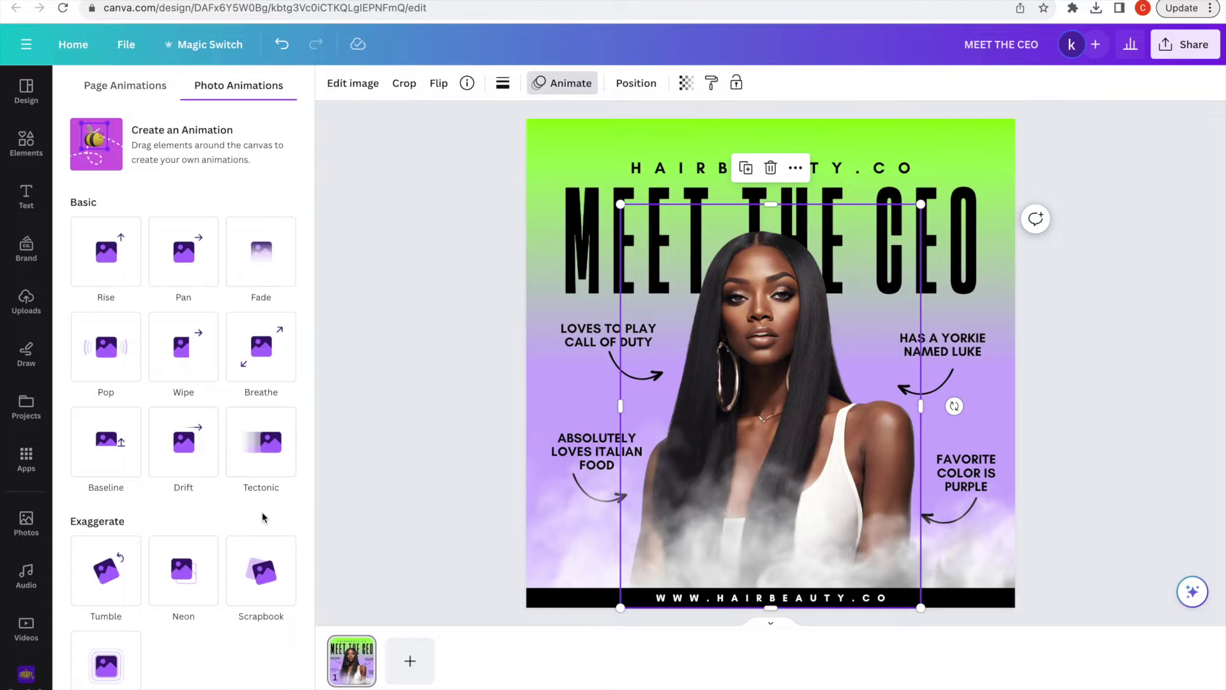
left_click(159, 161)
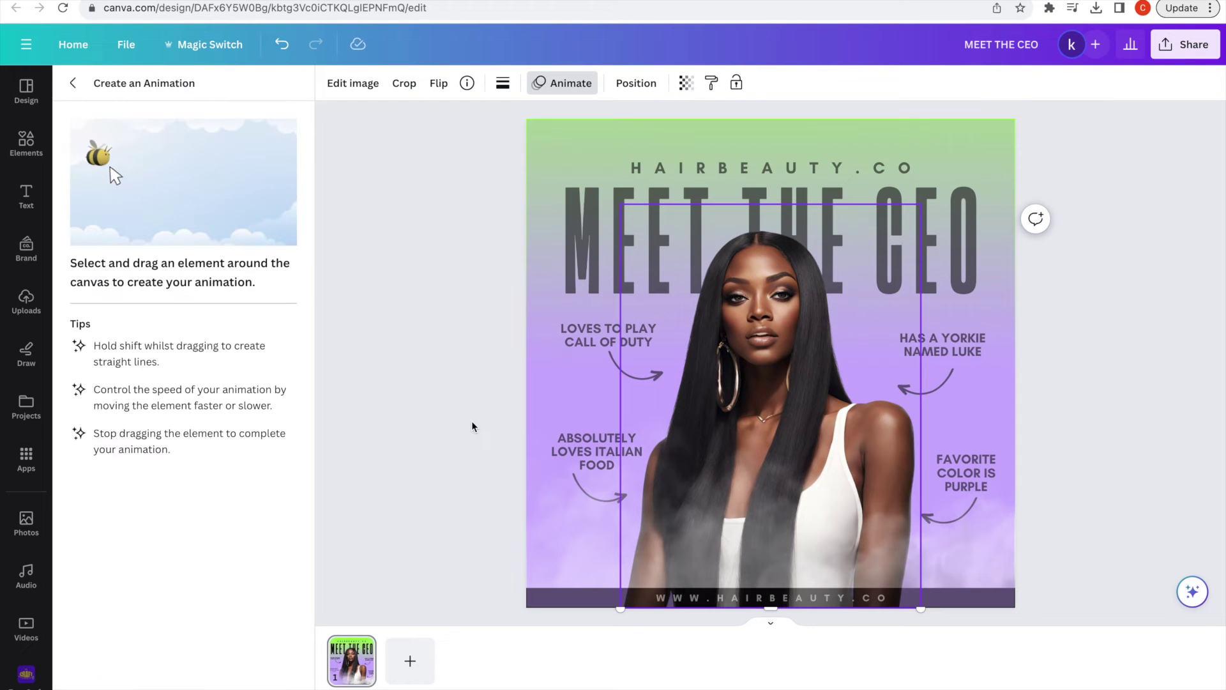
left_click(419, 309)
left_click(419, 309)
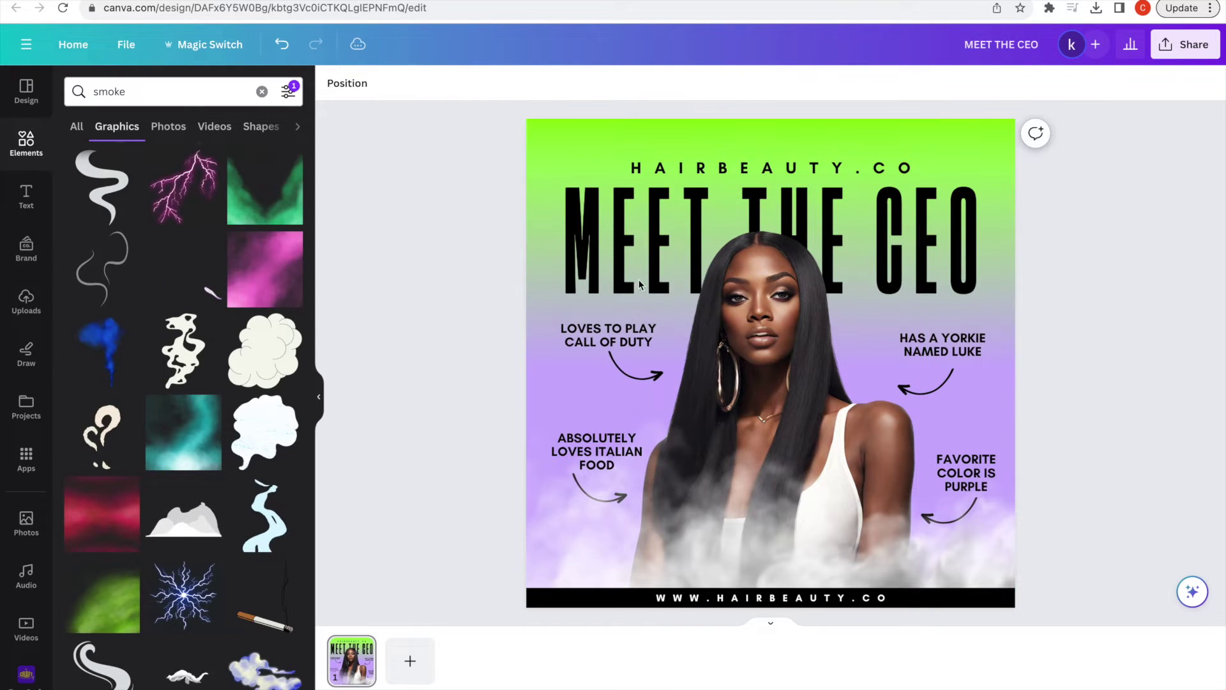
- Move the cut-out portrait mostly off the page's right edge and start creating a custom animation for it
left_click(756, 296)
left_click_drag(758, 235, 1036, 221)
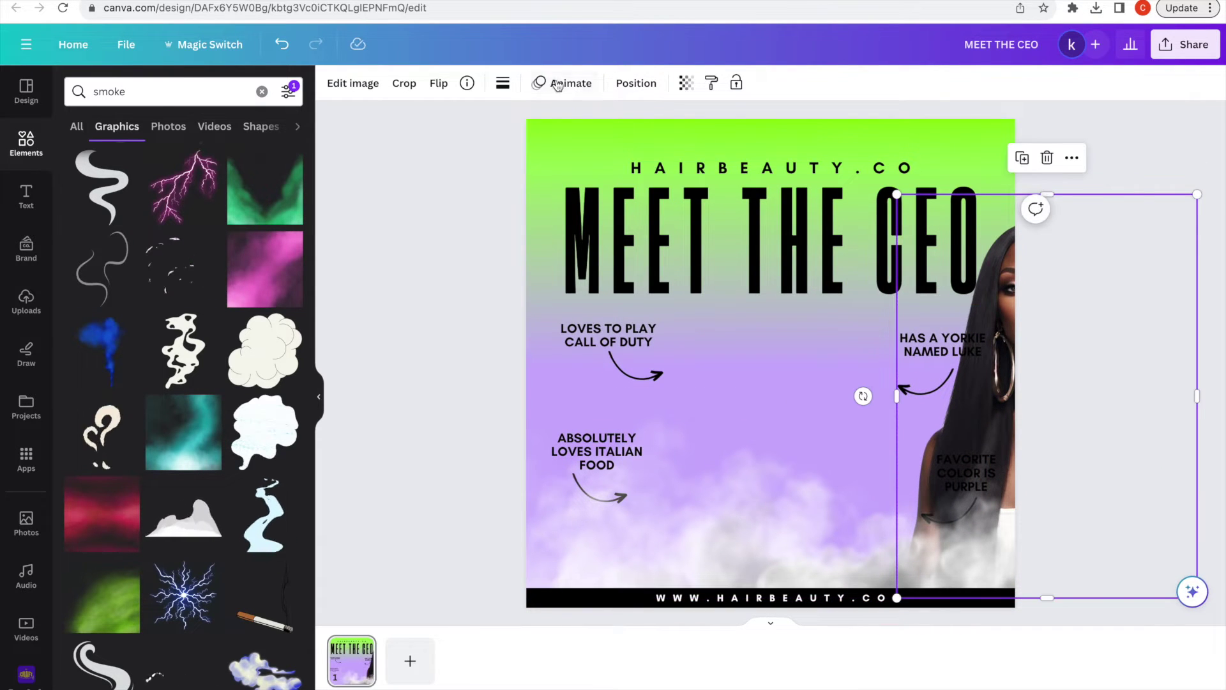
left_click(558, 85)
left_click(136, 142)
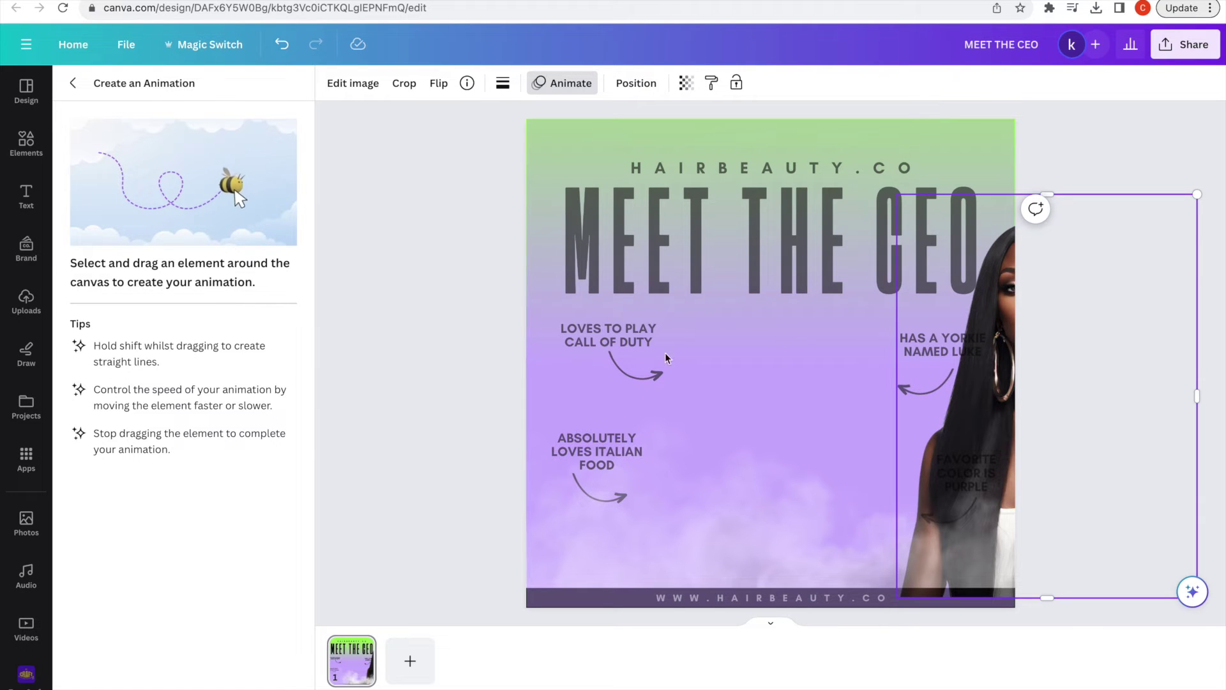
- Record a motion path bringing the portrait in to the page's centre, with the Smooth movement style and a higher speed
left_click_drag(1005, 323, 720, 343)
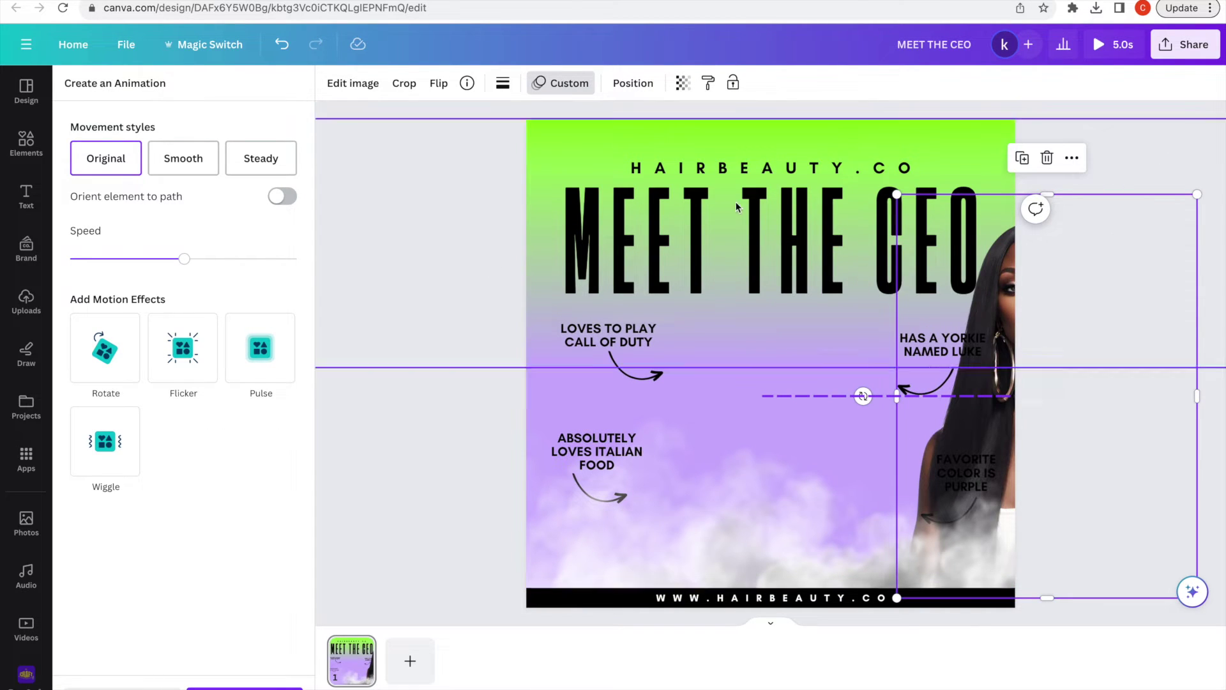
left_click(121, 687)
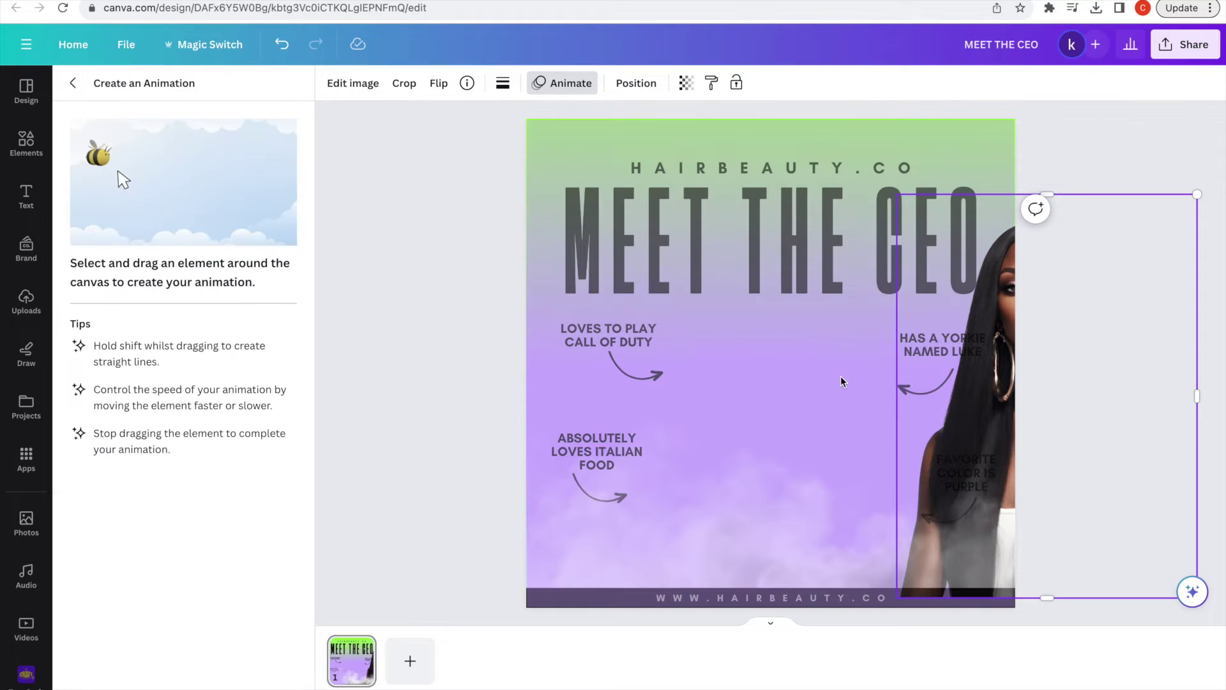
mouse_move(1011, 286)
left_mouse_down()
mouse_move(944, 296)
mouse_move(848, 275)
mouse_move(724, 279)
left_mouse_up()
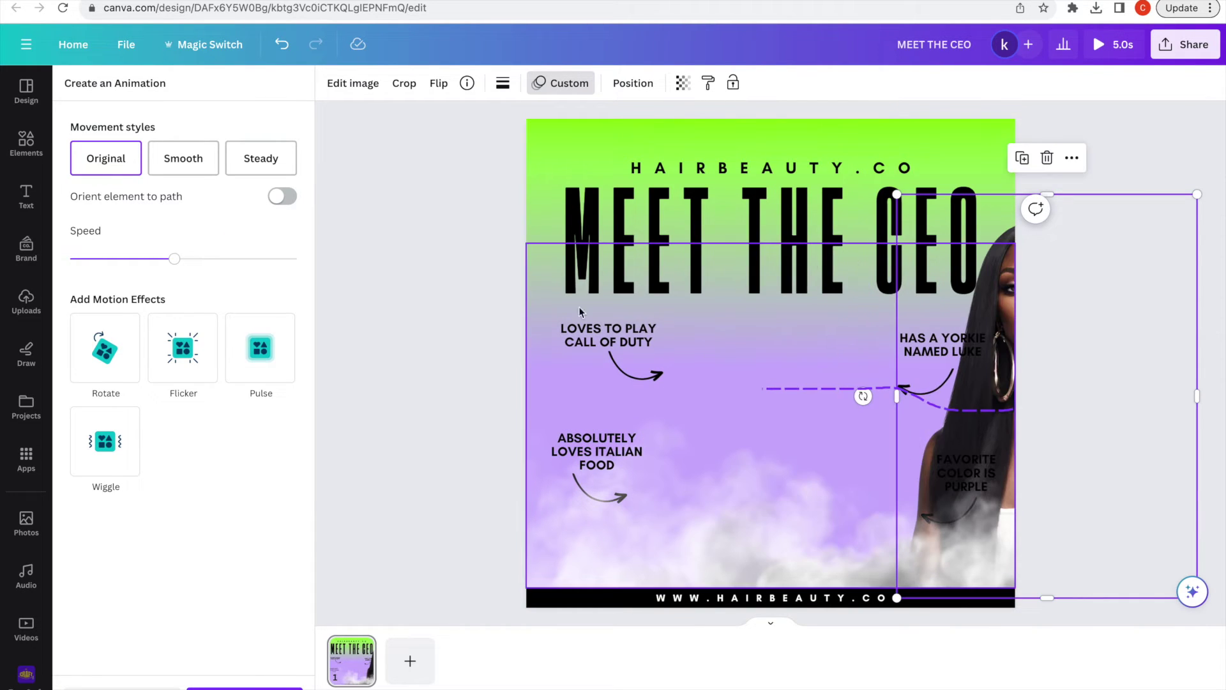
left_click(201, 166)
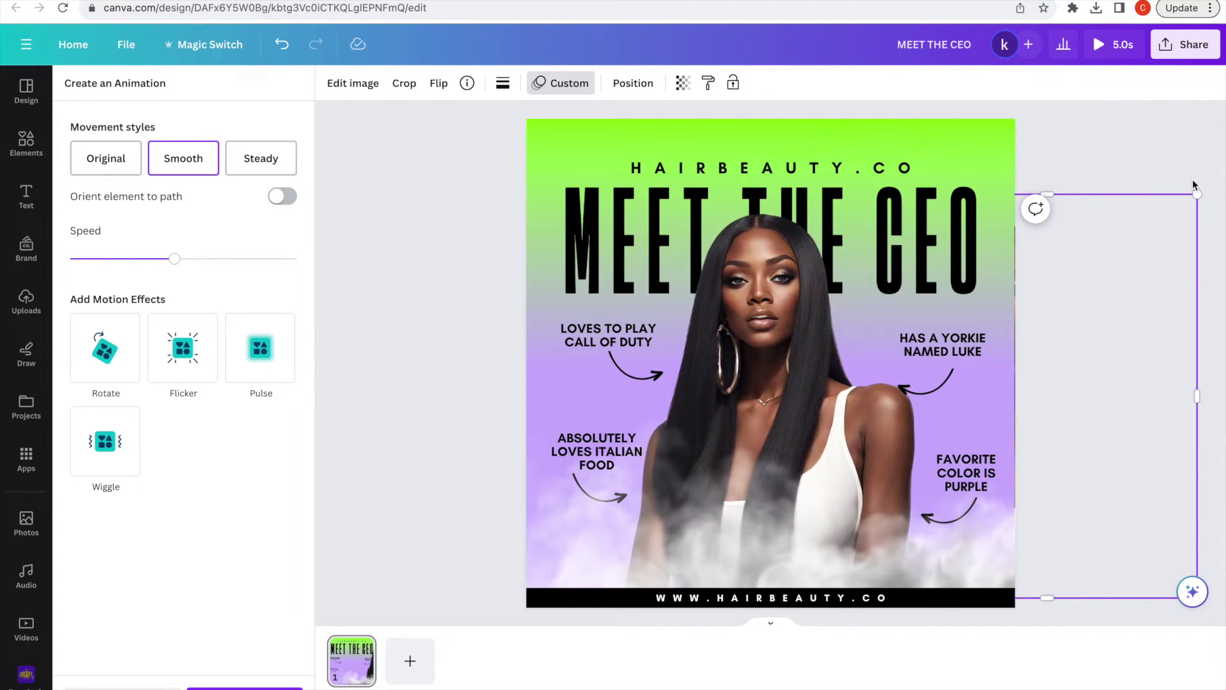
left_click(245, 259)
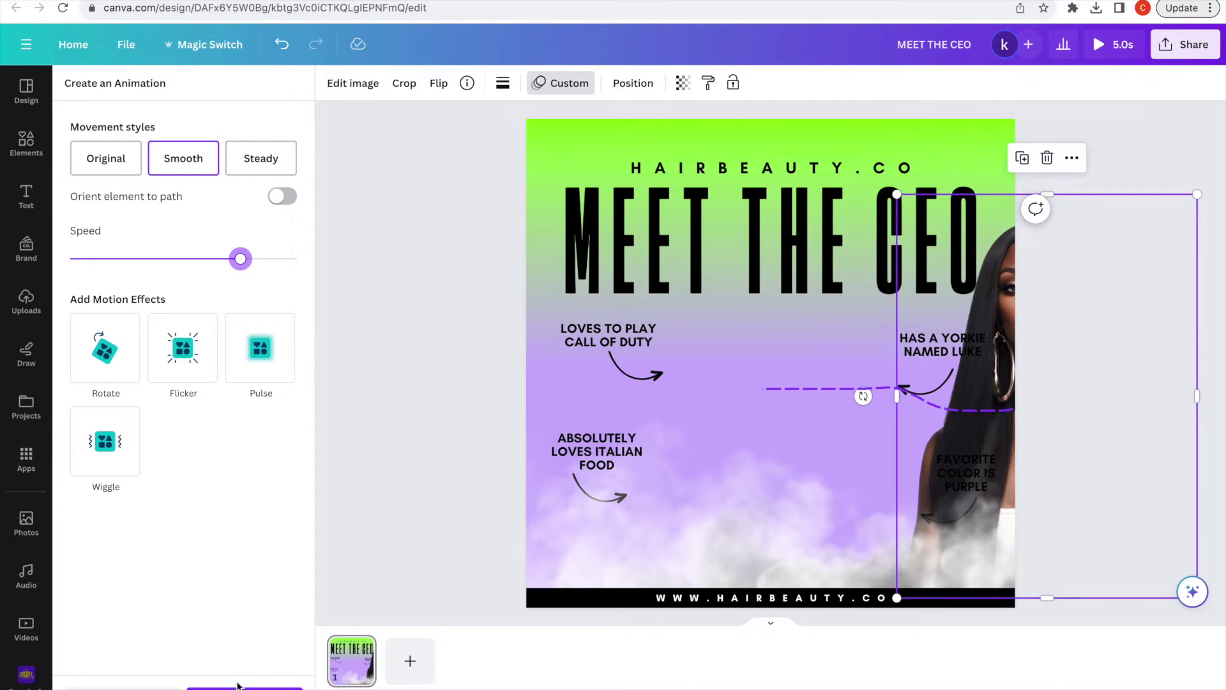
left_click(1162, 272)
left_click(1193, 139)
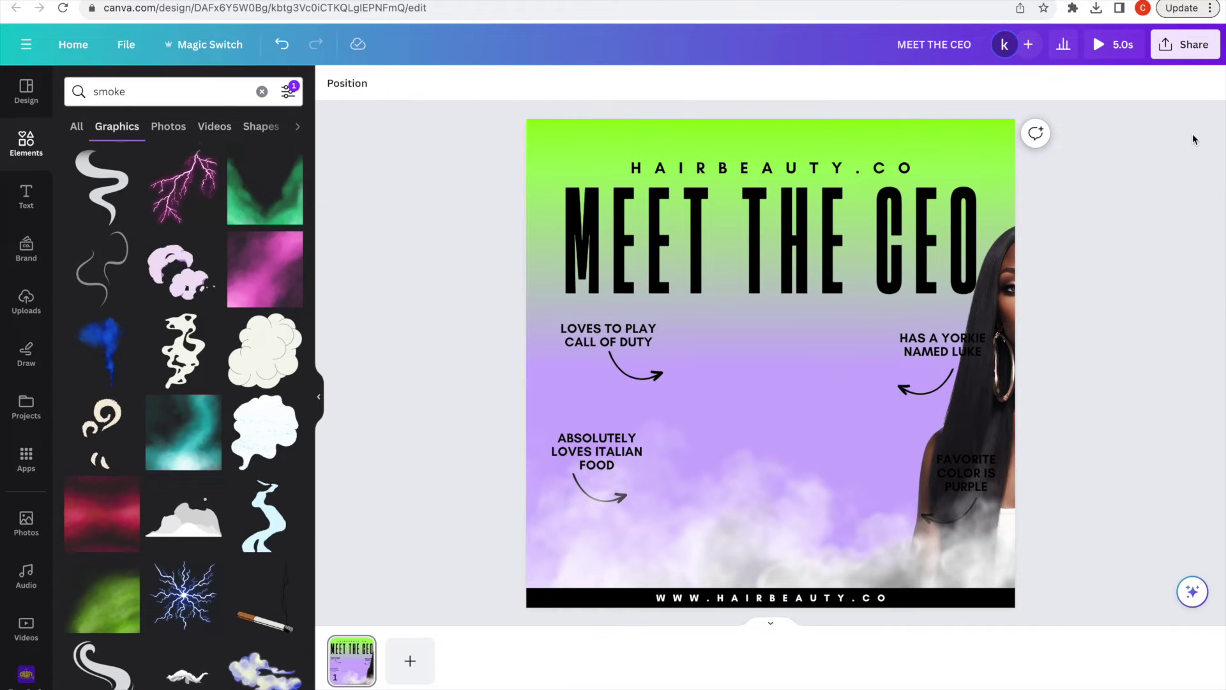
- Layer the smoke below the black footer bar but above the portrait, and move it down past the page's lower edge
left_click(767, 510)
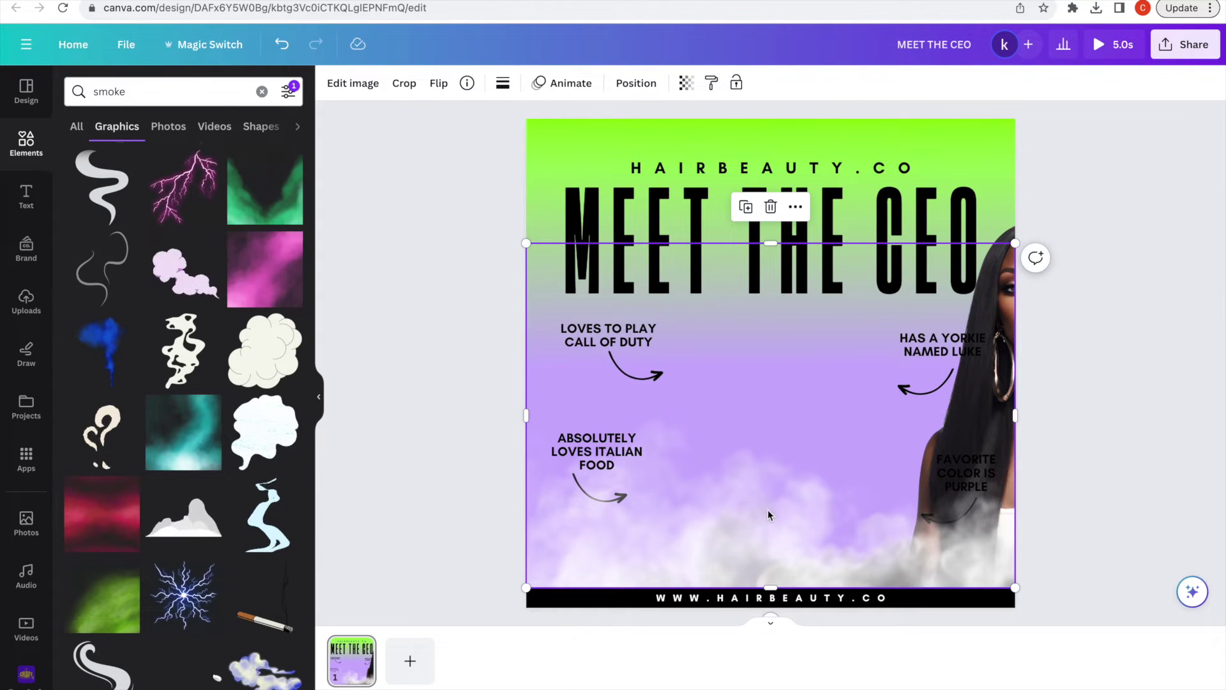
mouse_move(780, 422)
left_mouse_down()
mouse_move(780, 496)
mouse_move(771, 381)
mouse_move(781, 415)
left_mouse_up()
right_click(781, 416)
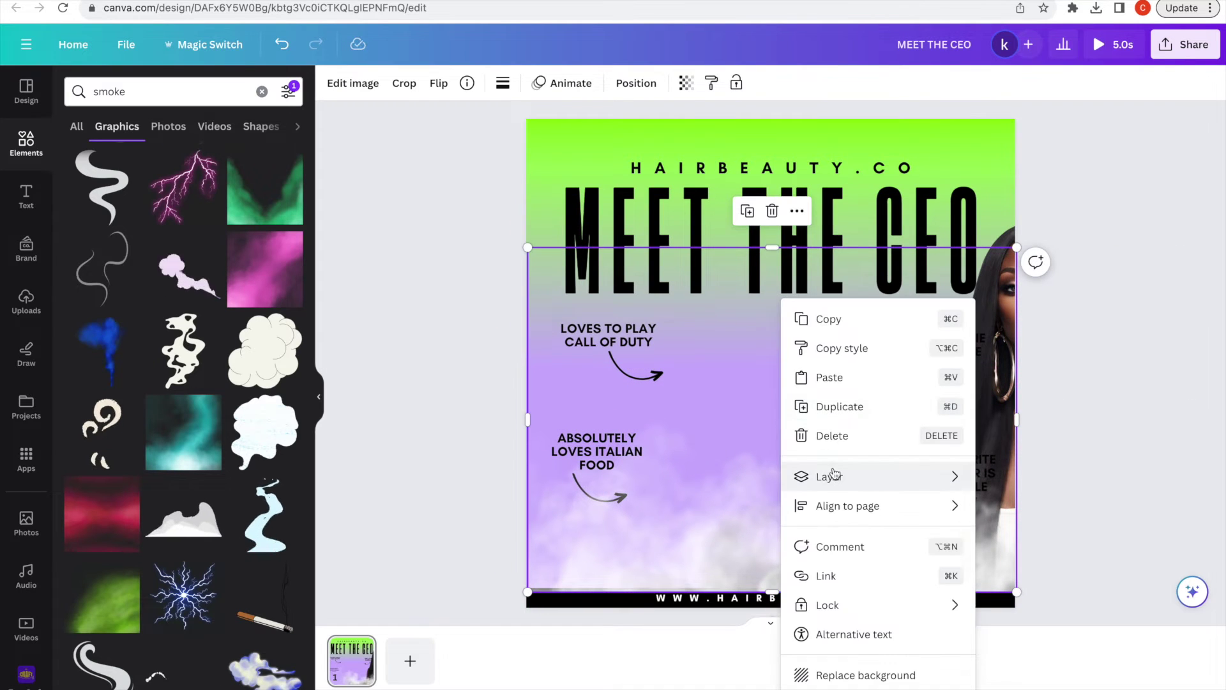
mouse_move(833, 476)
left_click(1022, 591)
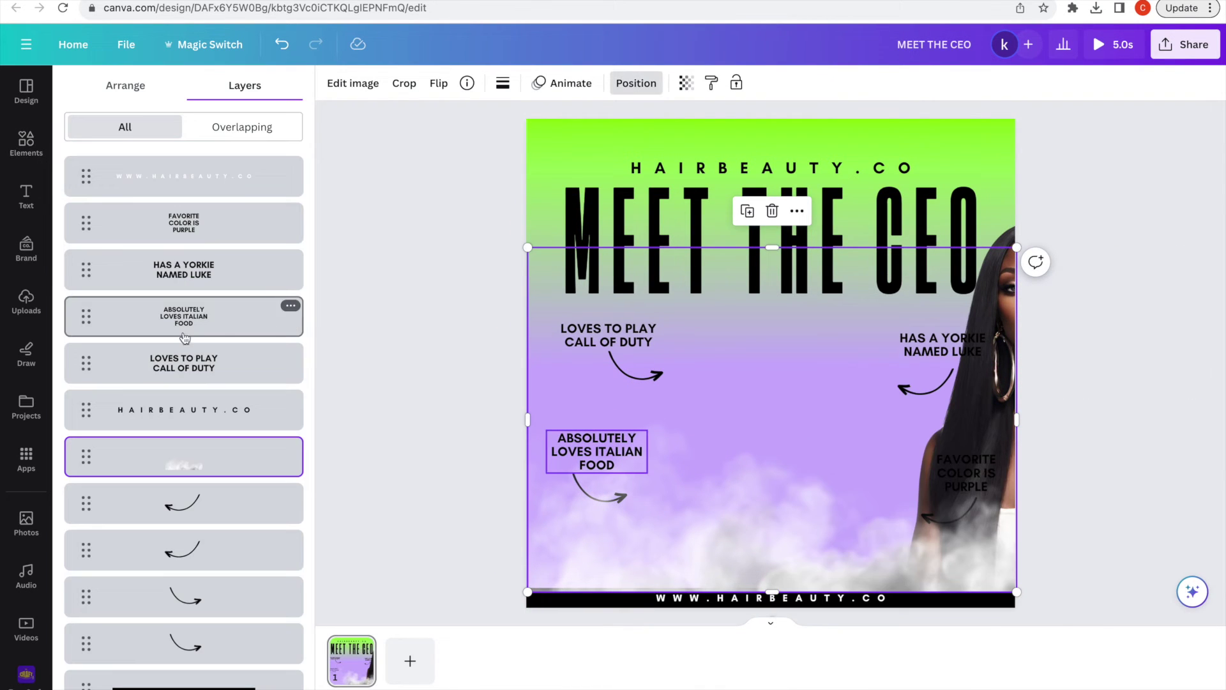
mouse_move(177, 568)
left_mouse_down()
mouse_move(178, 664)
mouse_move(189, 568)
left_mouse_up()
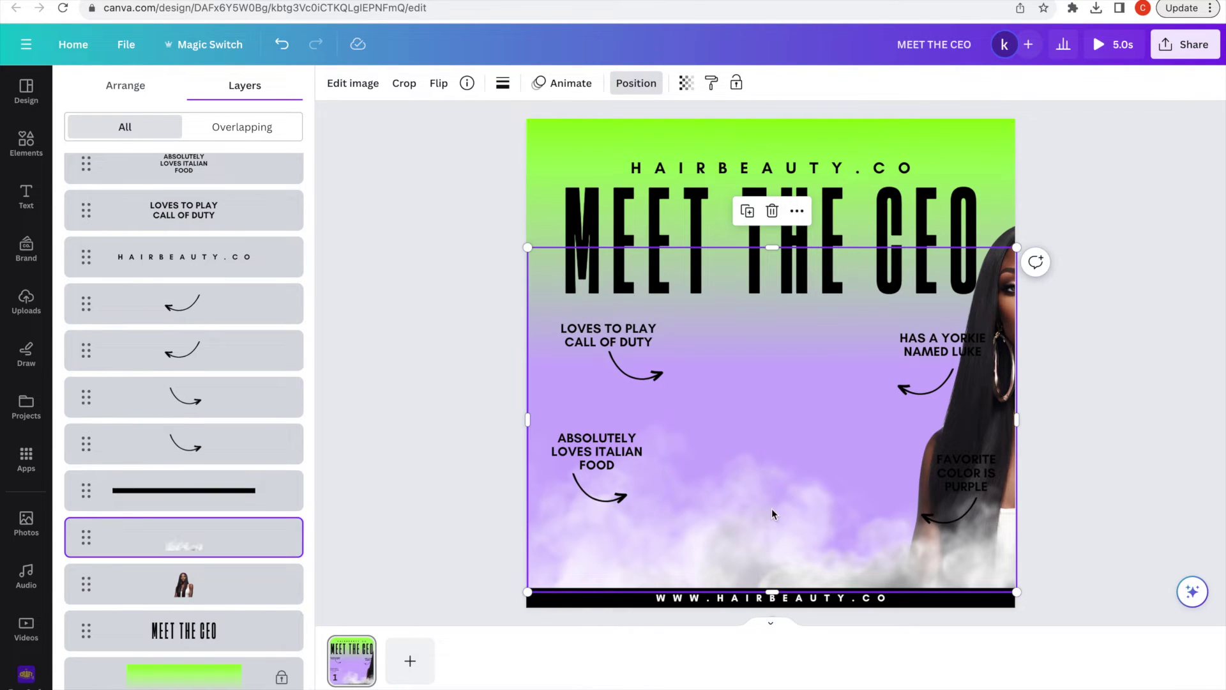
left_click_drag(771, 509, 771, 614)
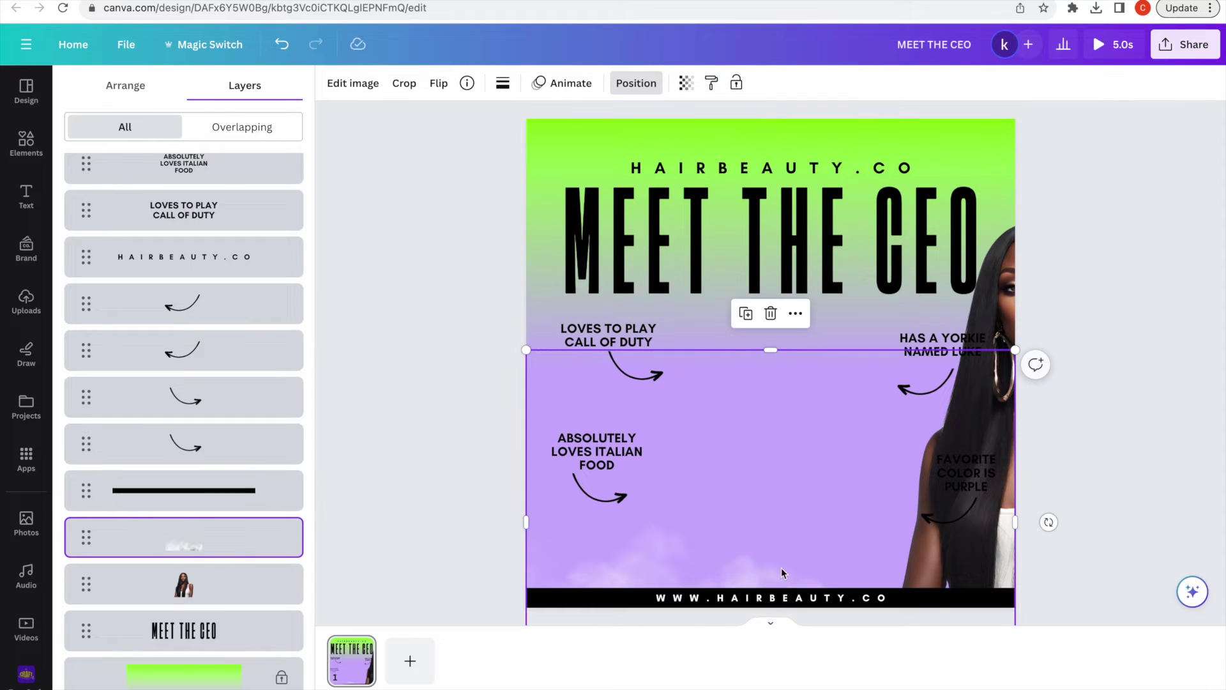
- Nudge the smoke slightly further down over the footer and start creating a custom animation for it
left_click(1057, 412)
left_click(1057, 413)
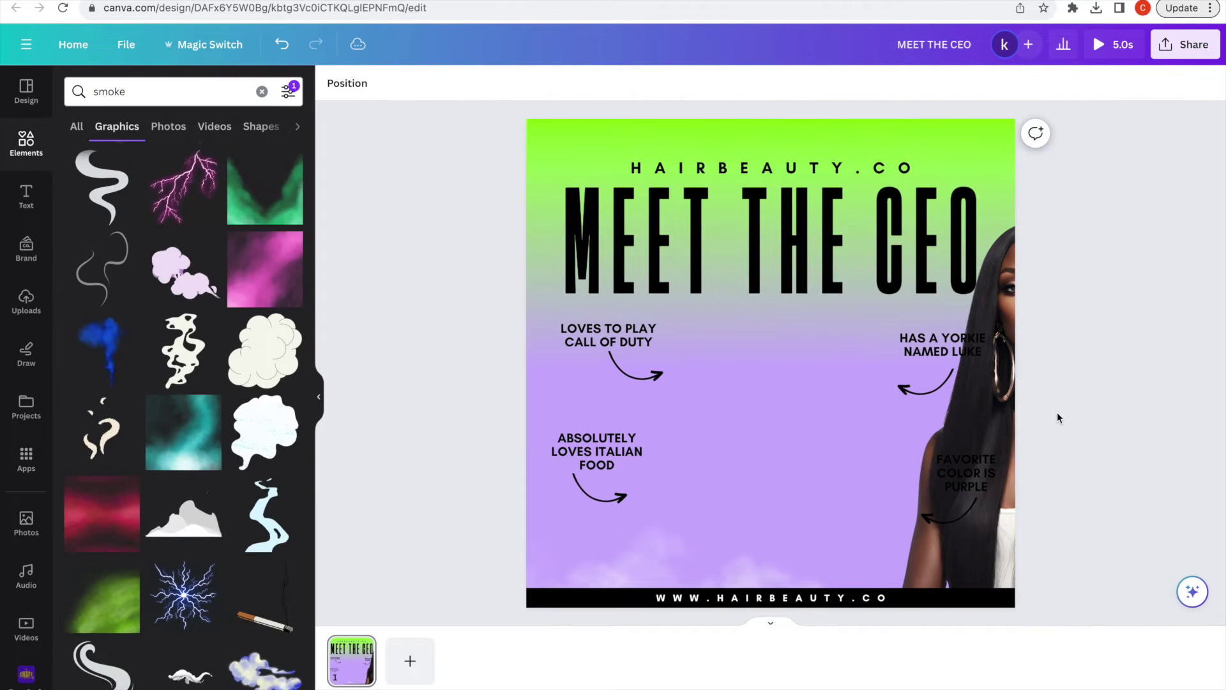
left_click(749, 497)
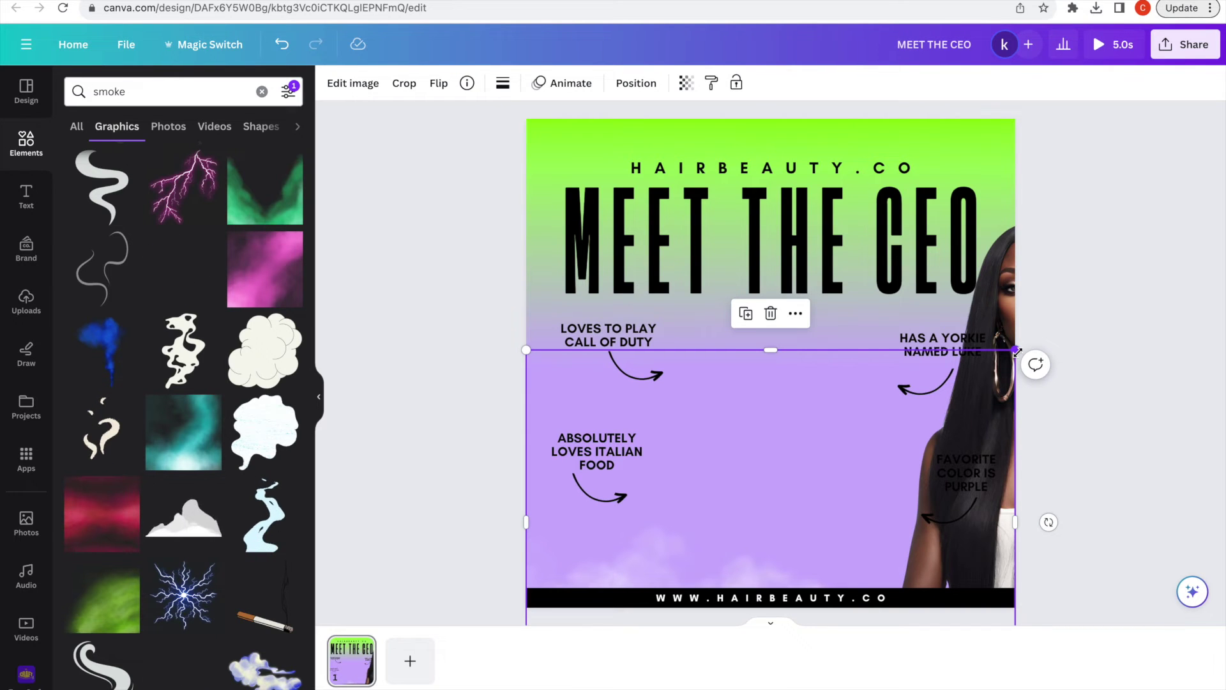
left_click_drag(876, 373, 876, 383)
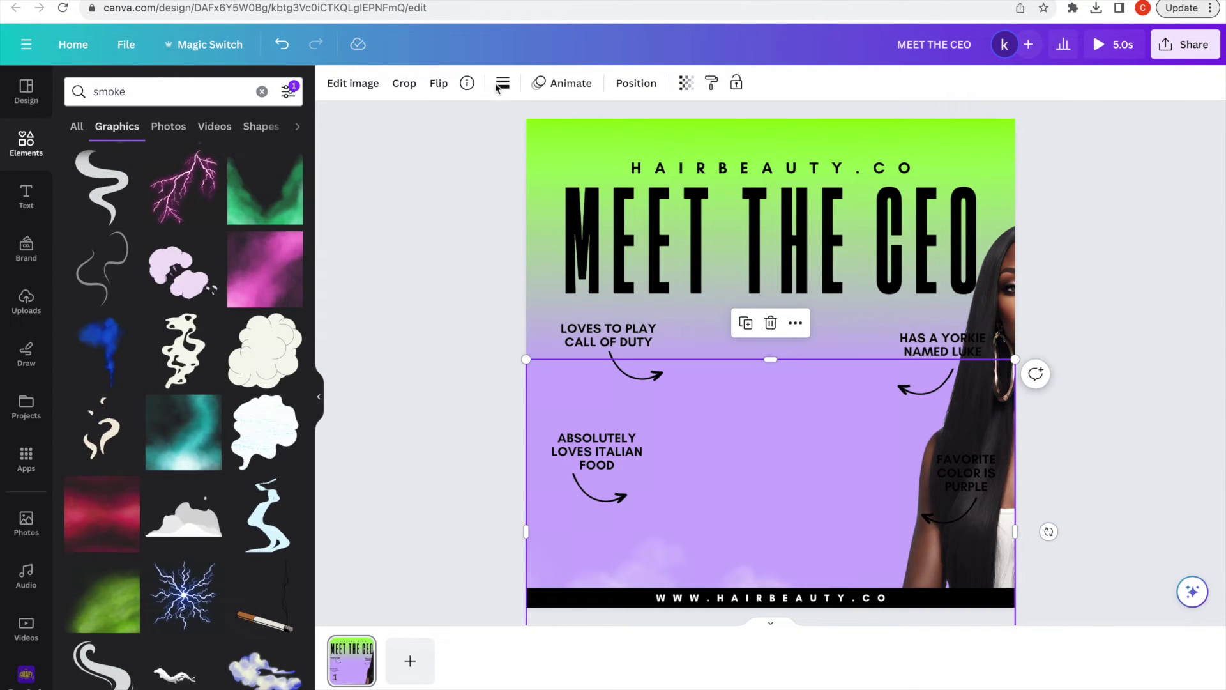
left_click(562, 83)
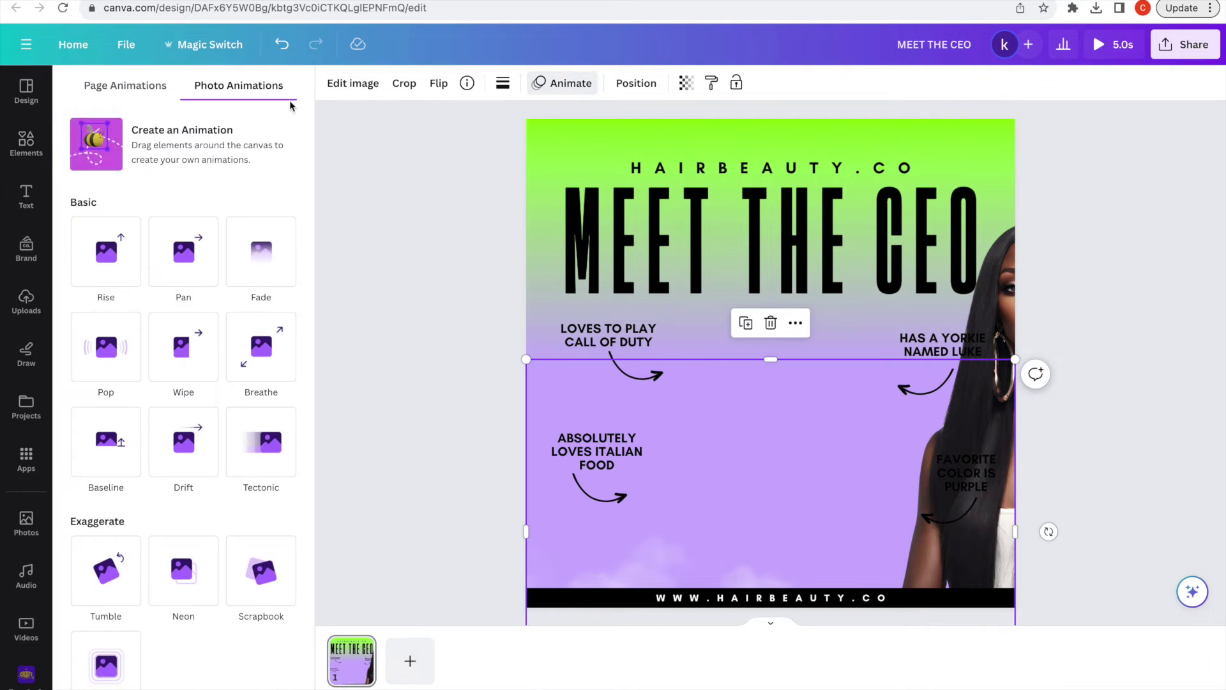
left_click(189, 128)
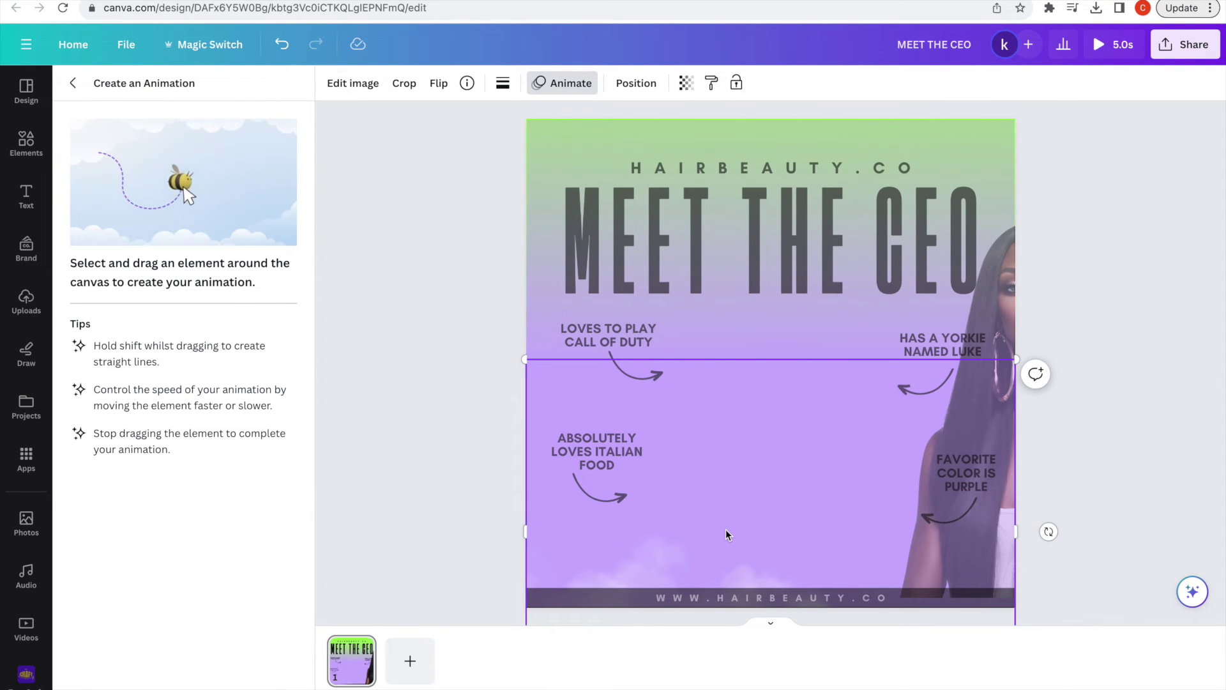
- Record a straight upward motion path for the smoke, redoing the first attempt, and give it the Smooth movement style
left_click_drag(725, 529, 736, 395)
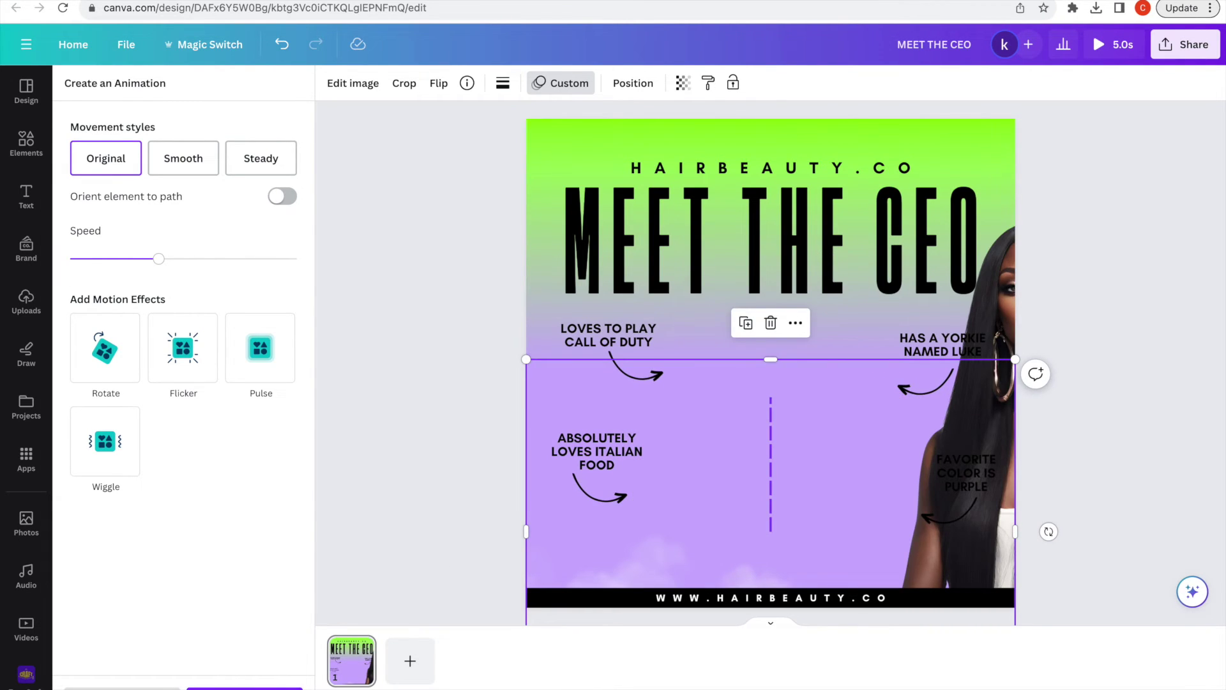
left_click(751, 516)
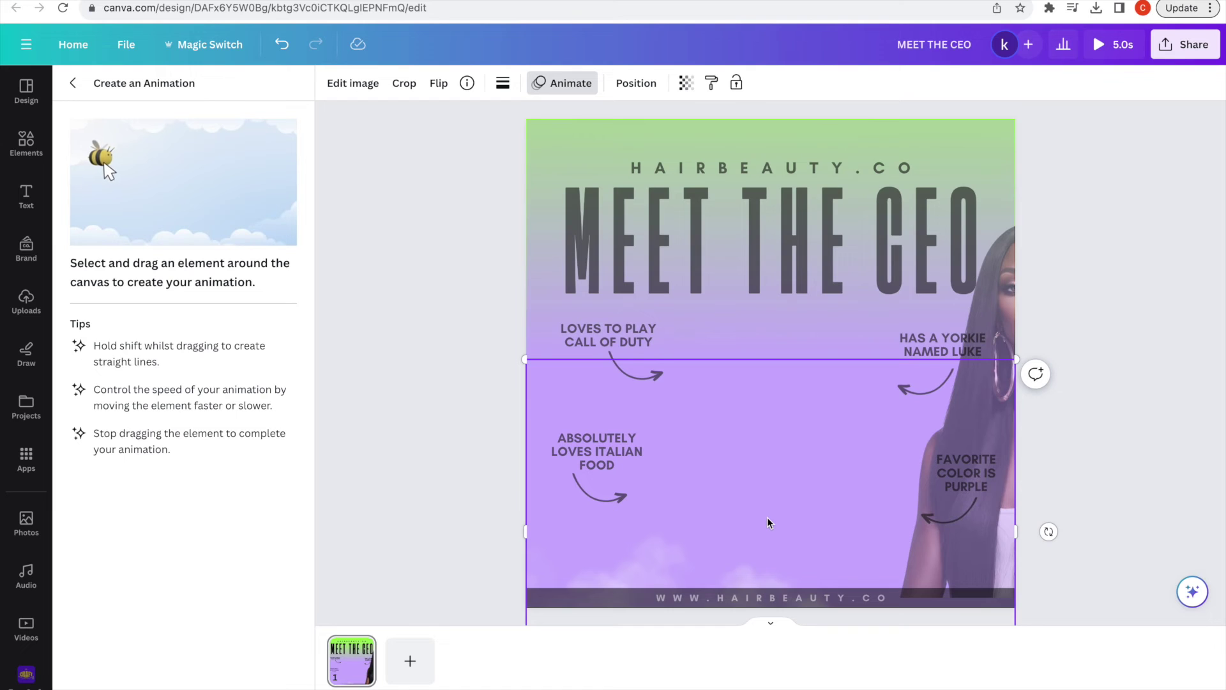
left_click_drag(768, 516, 769, 406)
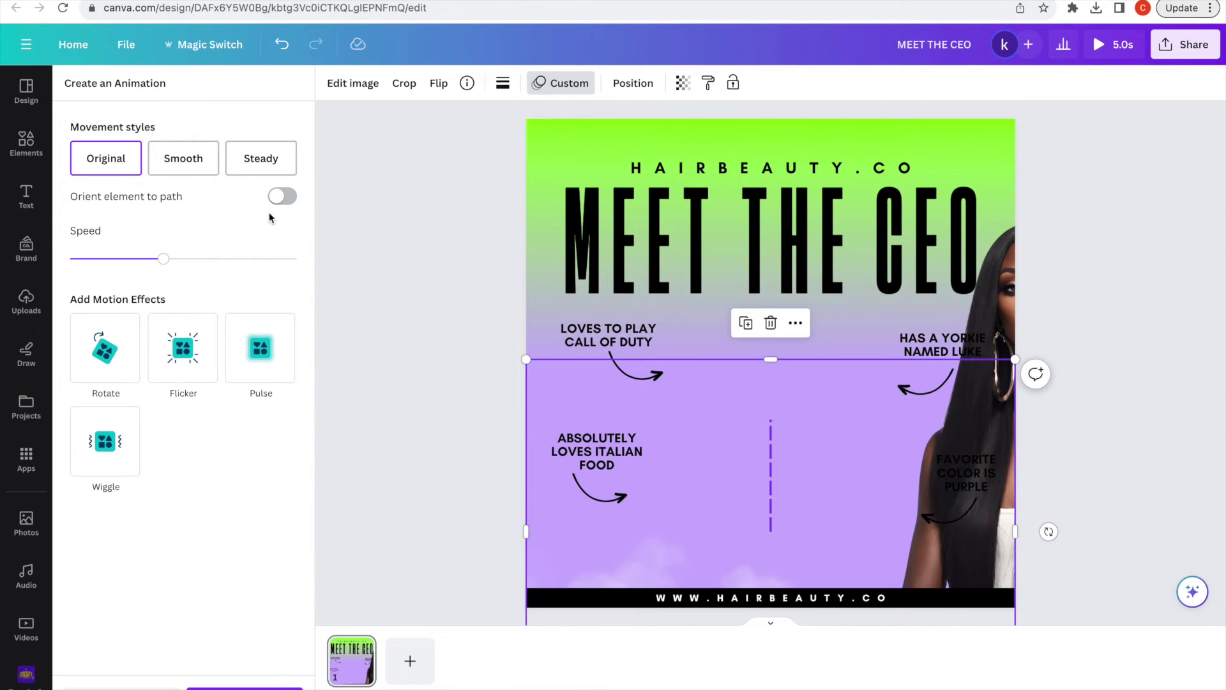
left_click(189, 172)
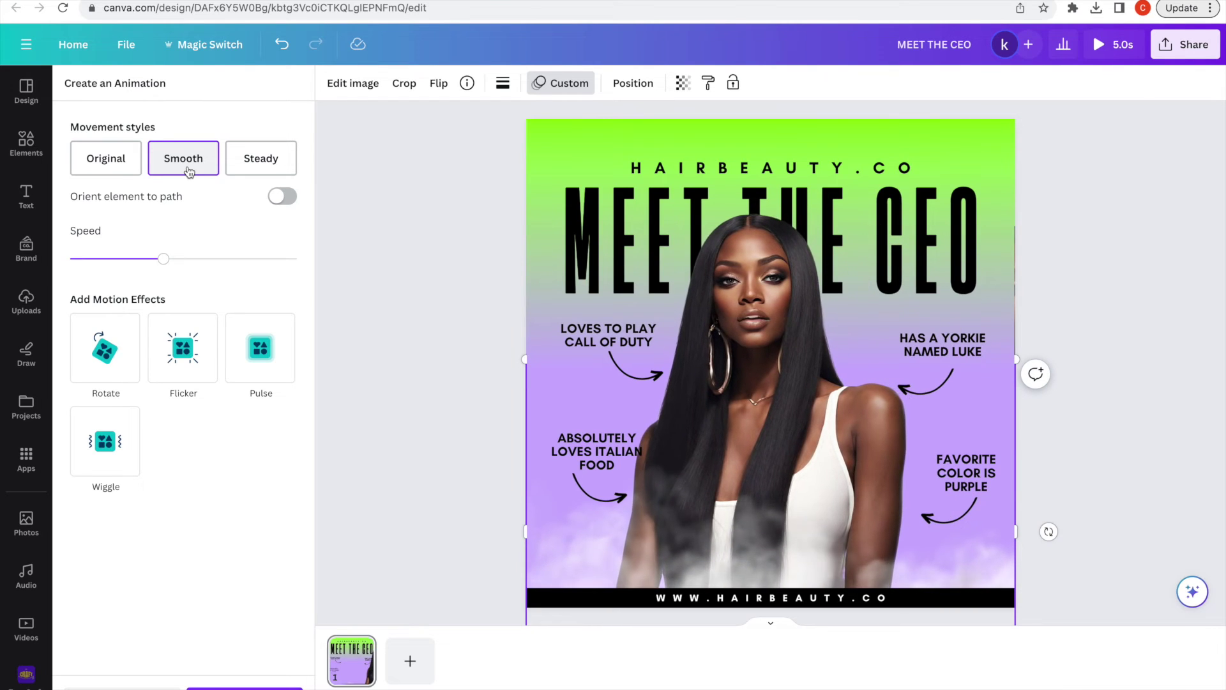
left_click(244, 687)
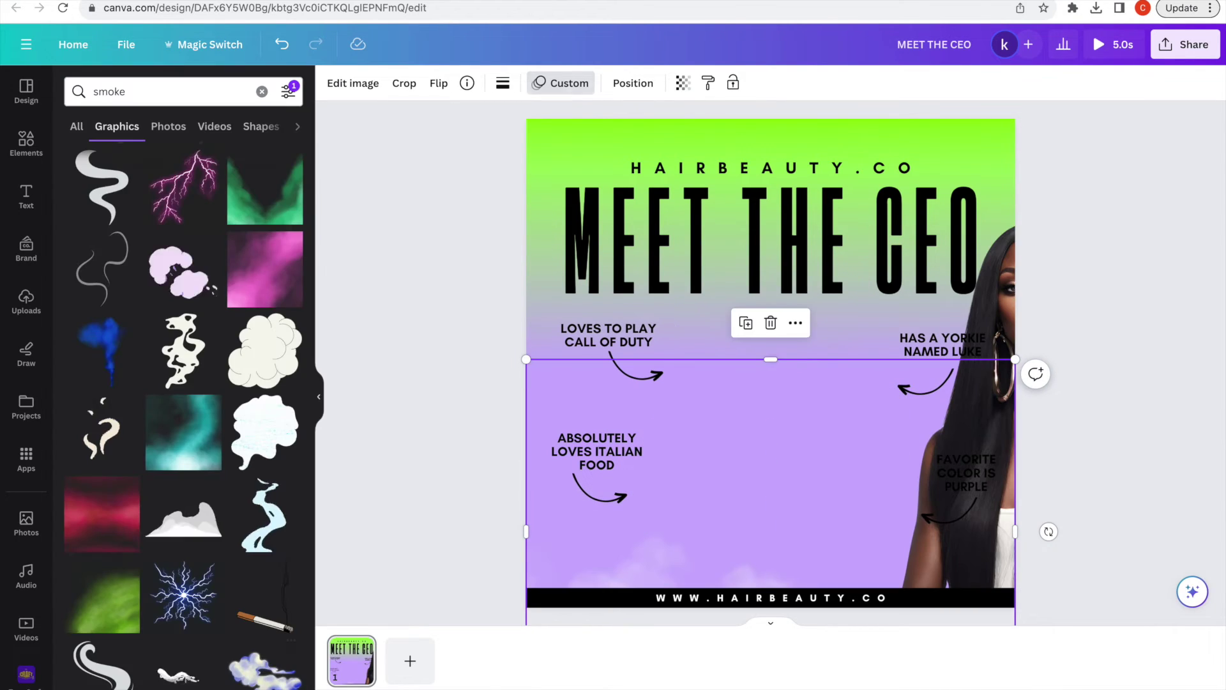
- Apply the Baseline text animation to the "MEET THE CEO" title
left_click(1211, 337)
left_click(771, 240)
left_click(870, 83)
scroll(185, 570, "down", 2)
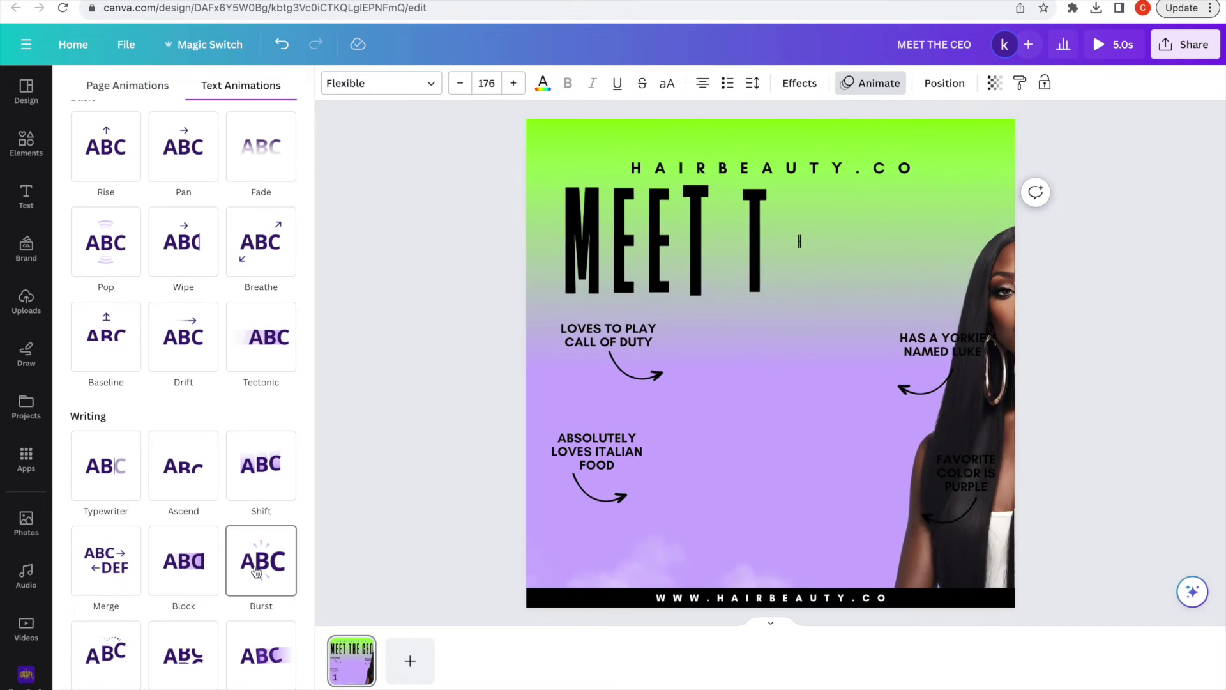
scroll(256, 562, "down", 5)
scroll(105, 528, "up", 6)
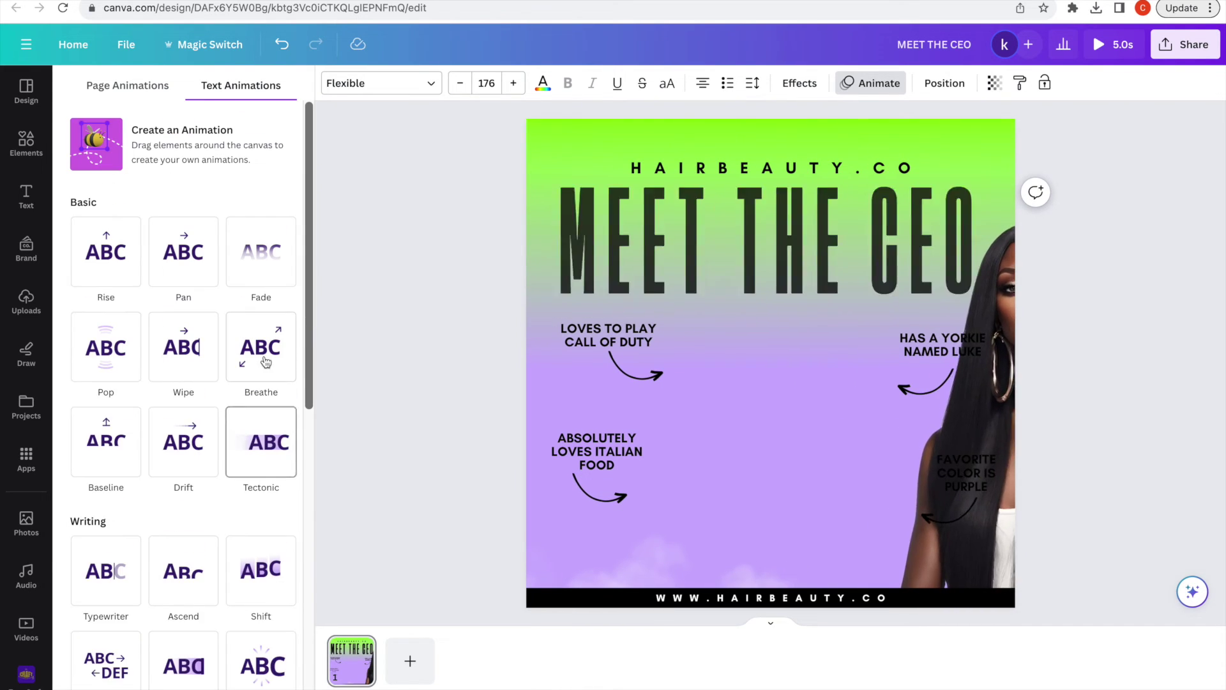
left_click(120, 461)
- Apply a Basic text animation to the Call of Duty, Yorkie and Italian food captions
left_click(608, 335)
left_click(107, 307)
left_click(920, 348)
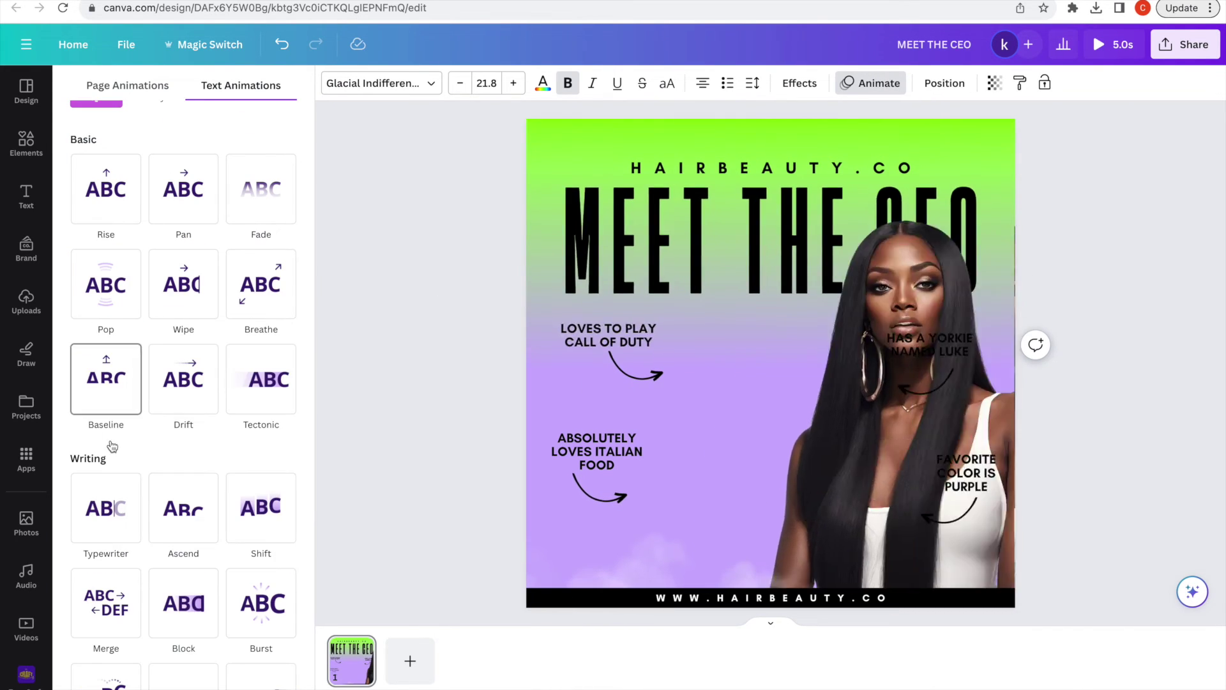
left_click(107, 307)
left_click(597, 451)
left_click(106, 285)
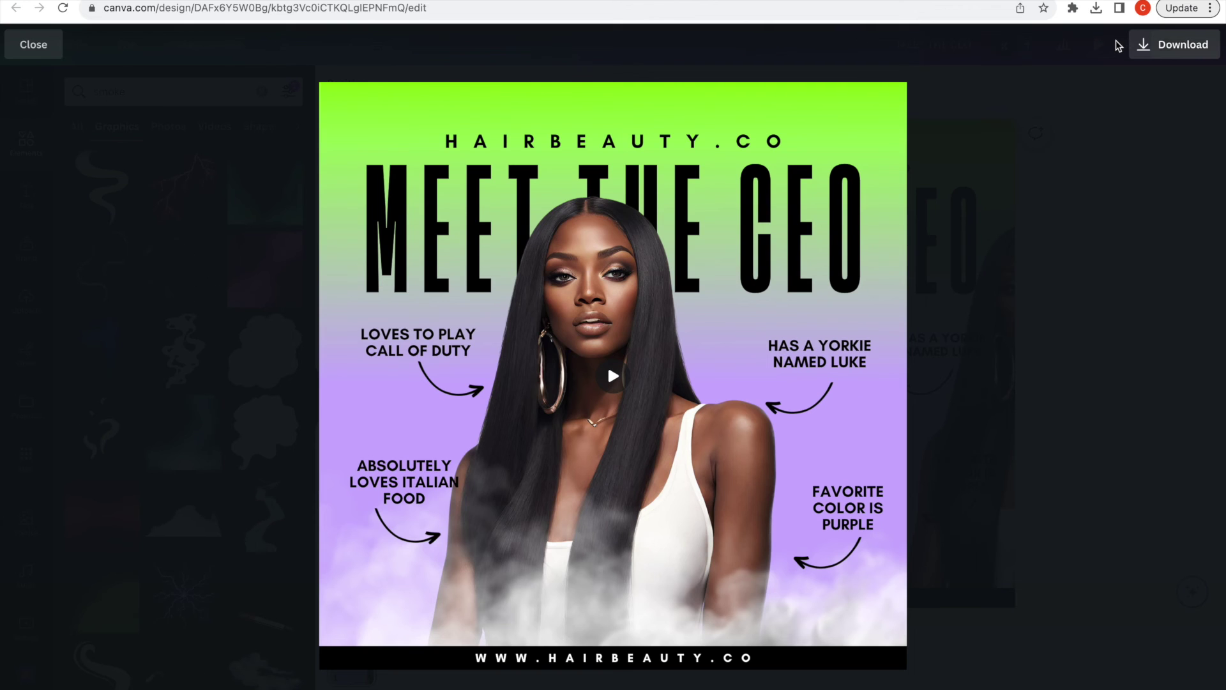
- Play the animated post in the full-screen preview
key("space")
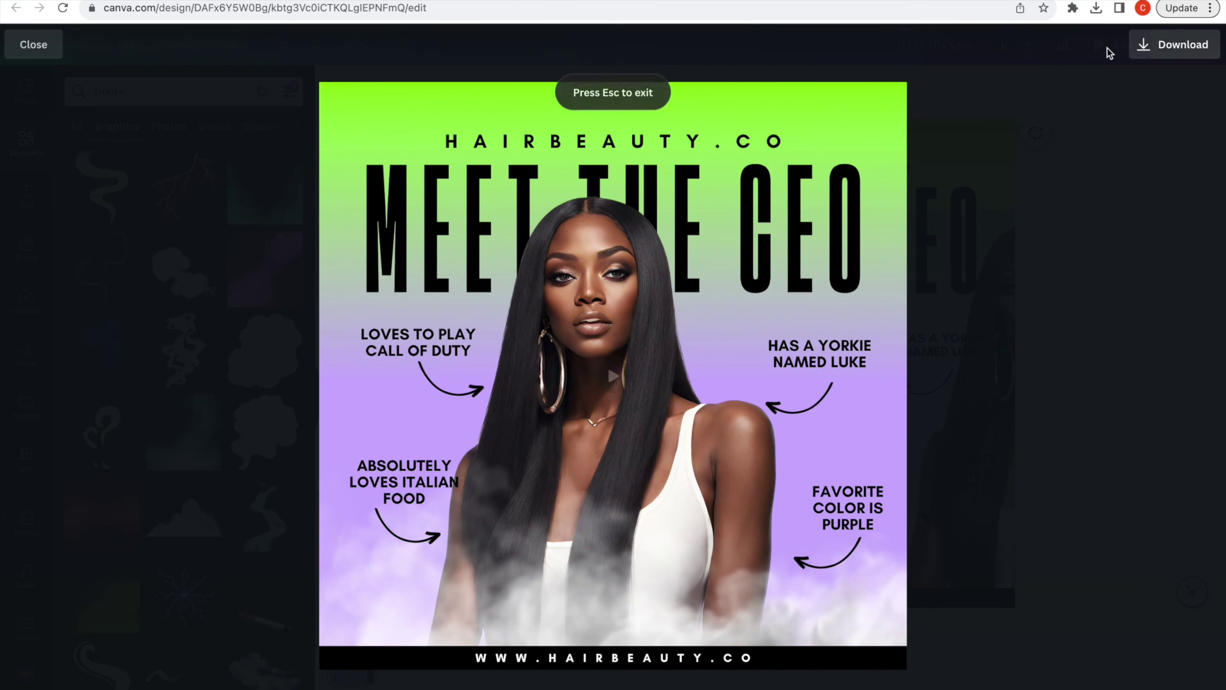
left_click(613, 376)
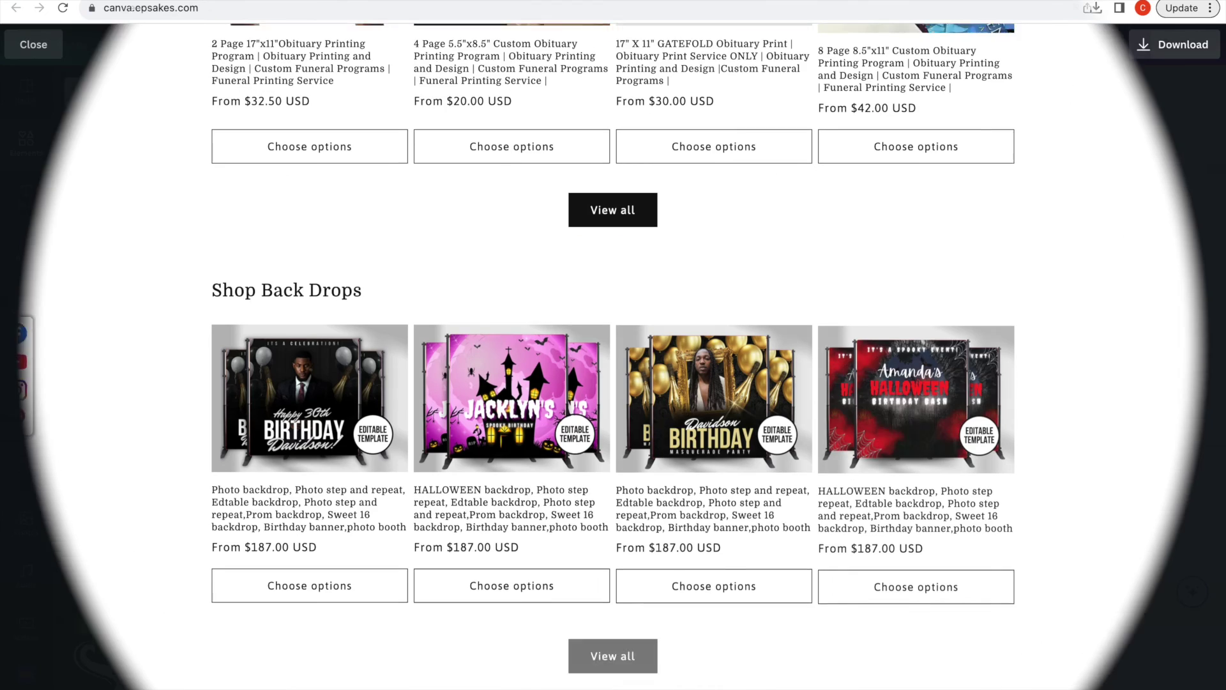
- Look over the Epic Keepsakes shop's home page and open its Prints collection
scroll(1220, 143, "down", 6)
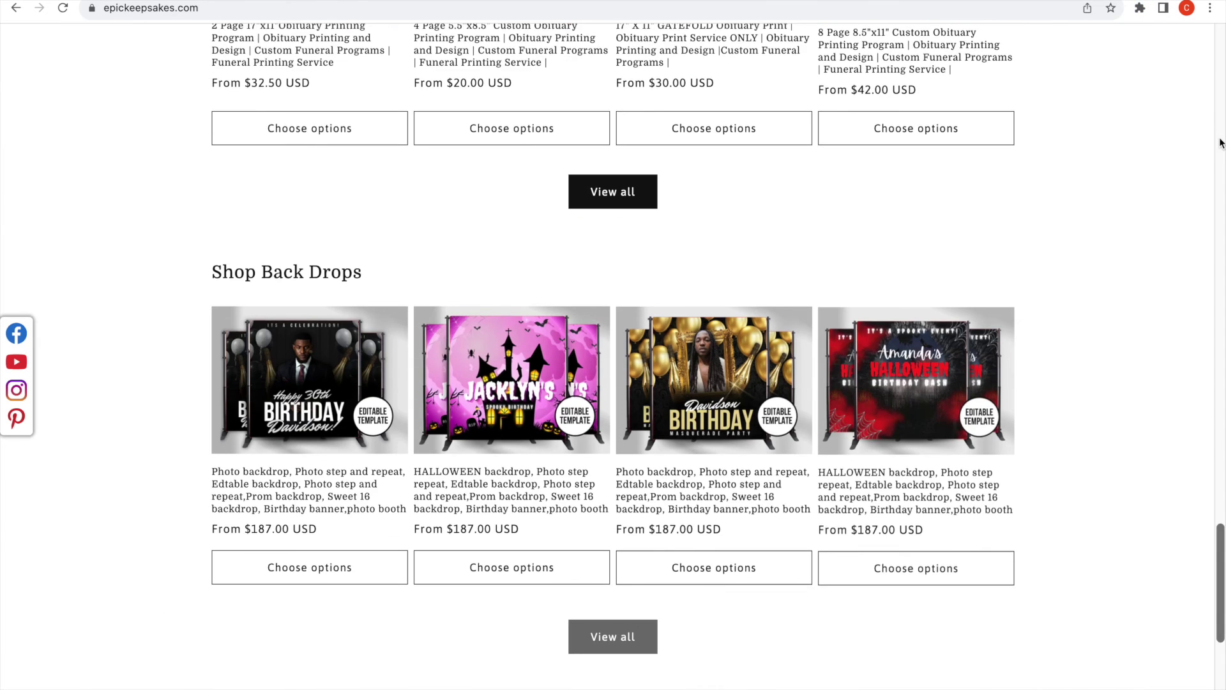
scroll(1220, 144, "up", 15)
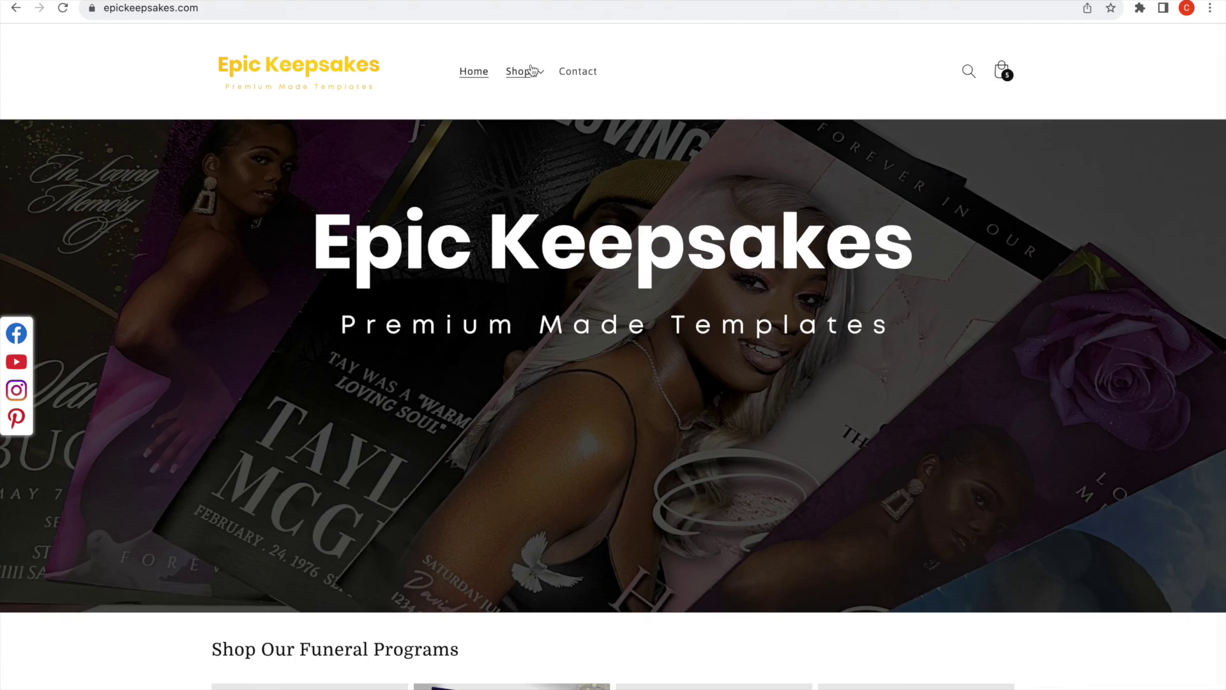
left_click(518, 71)
left_click(540, 135)
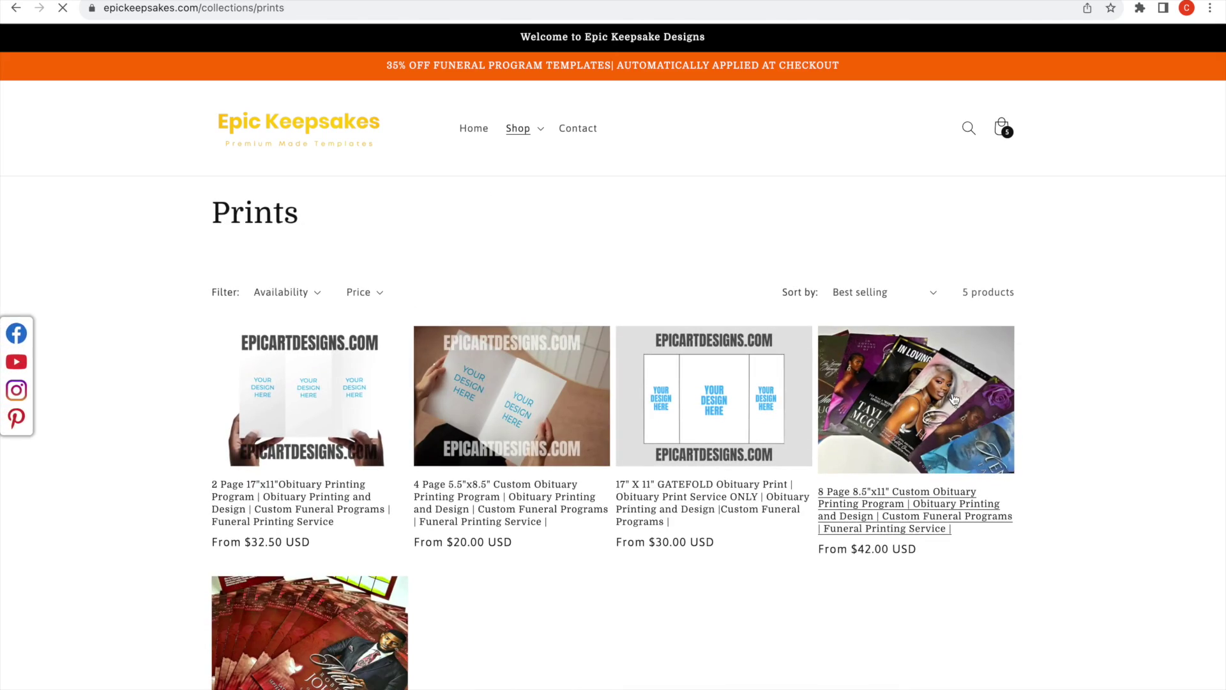
- Open the 8 Page 8.5"x11" Custom Obituary Printing Program and look through its product page
left_click(914, 409)
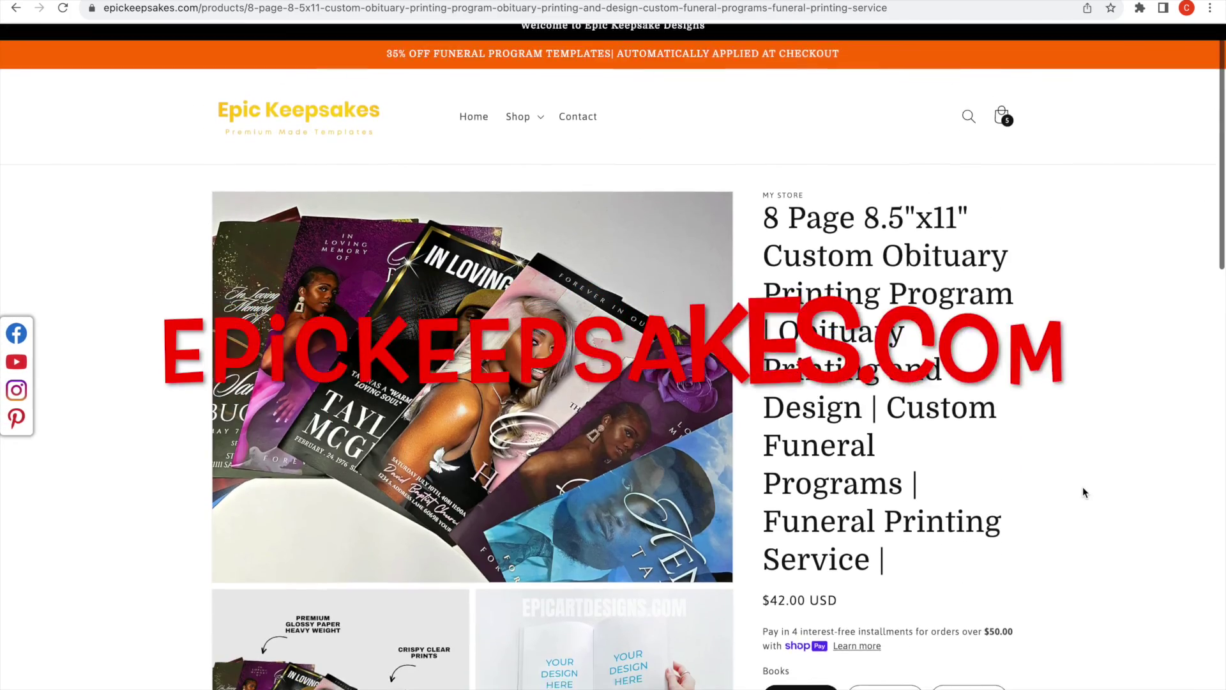
scroll(1084, 491, "down", 5)
scroll(1084, 491, "down", 10)
scroll(1084, 491, "up", 20)
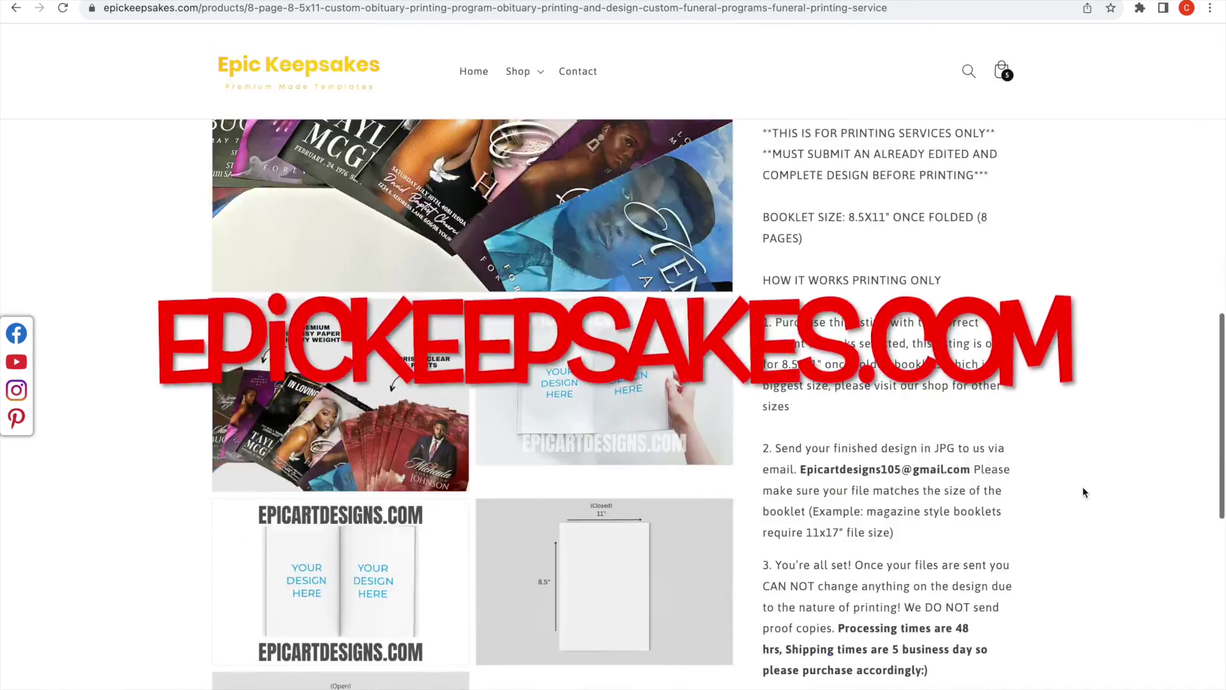